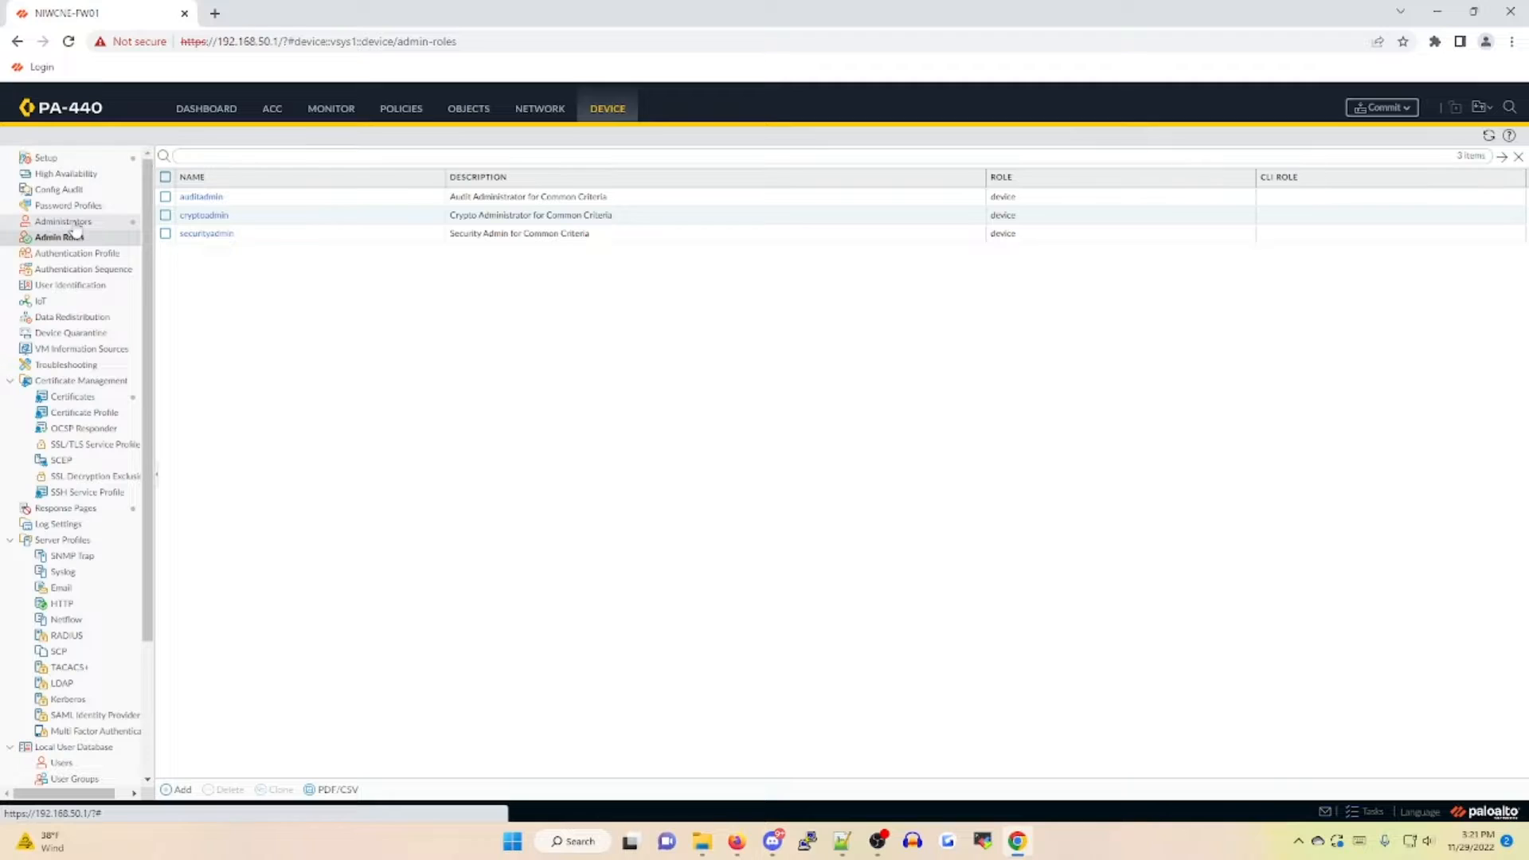
Open the firewall's Administrators list and examine the dynamic roles and role-based profile choices in a new administrator entry.
left_click(63, 221)
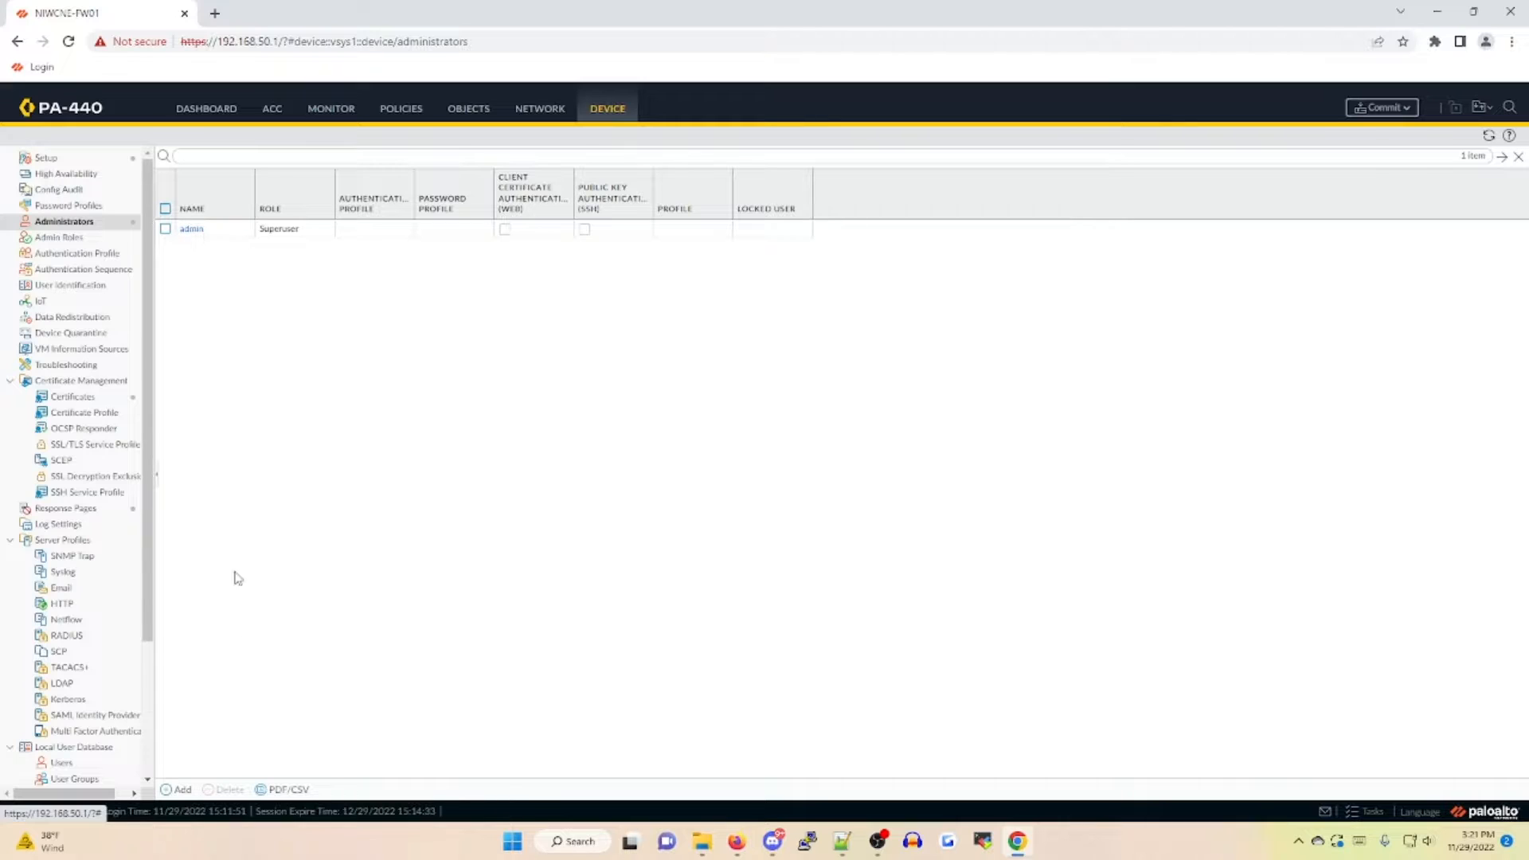
left_click(172, 789)
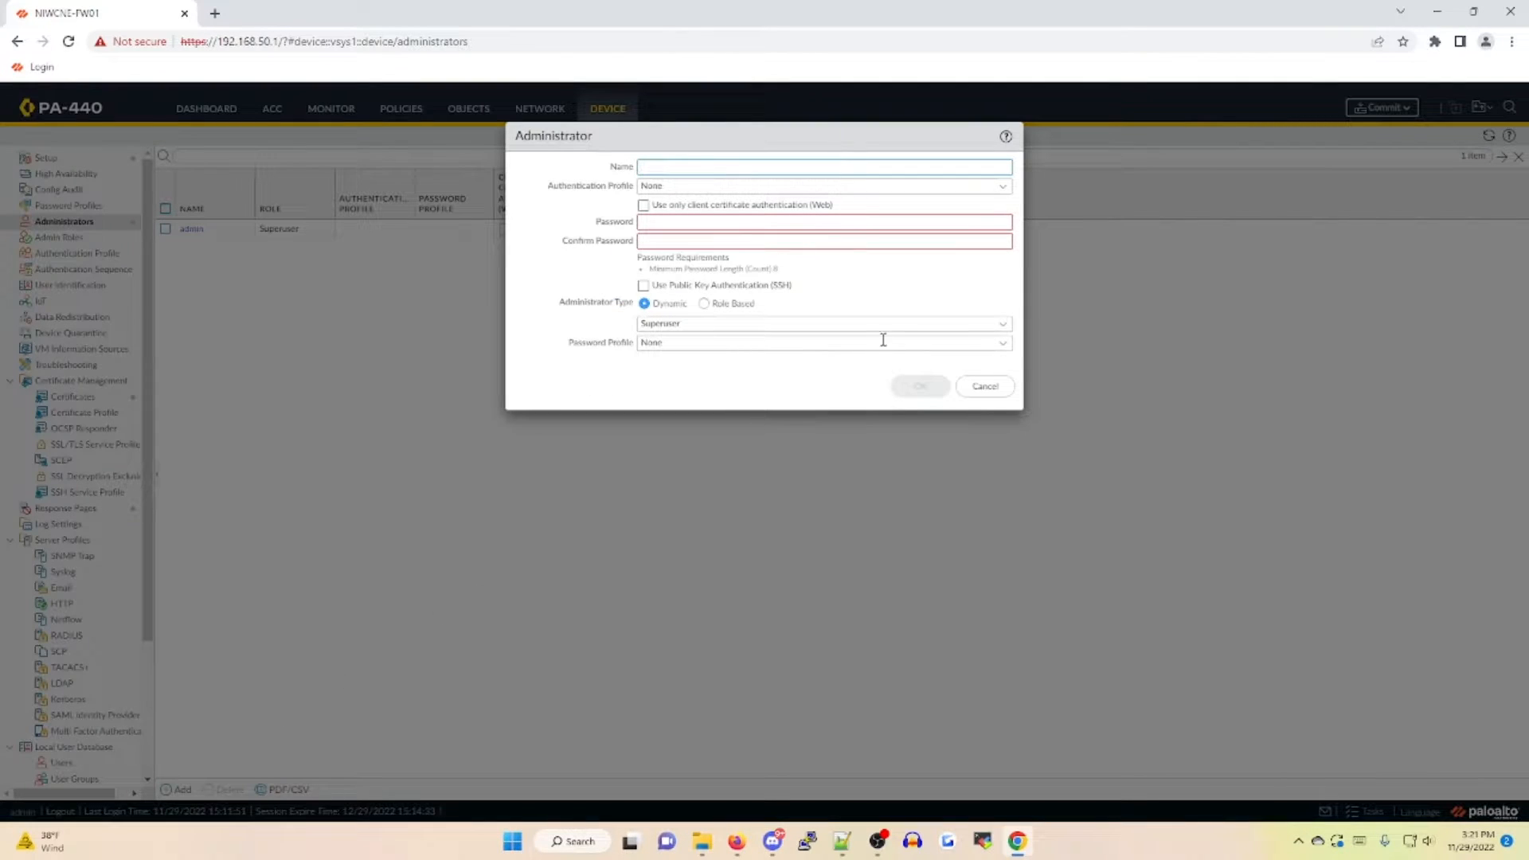
left_click(1003, 323)
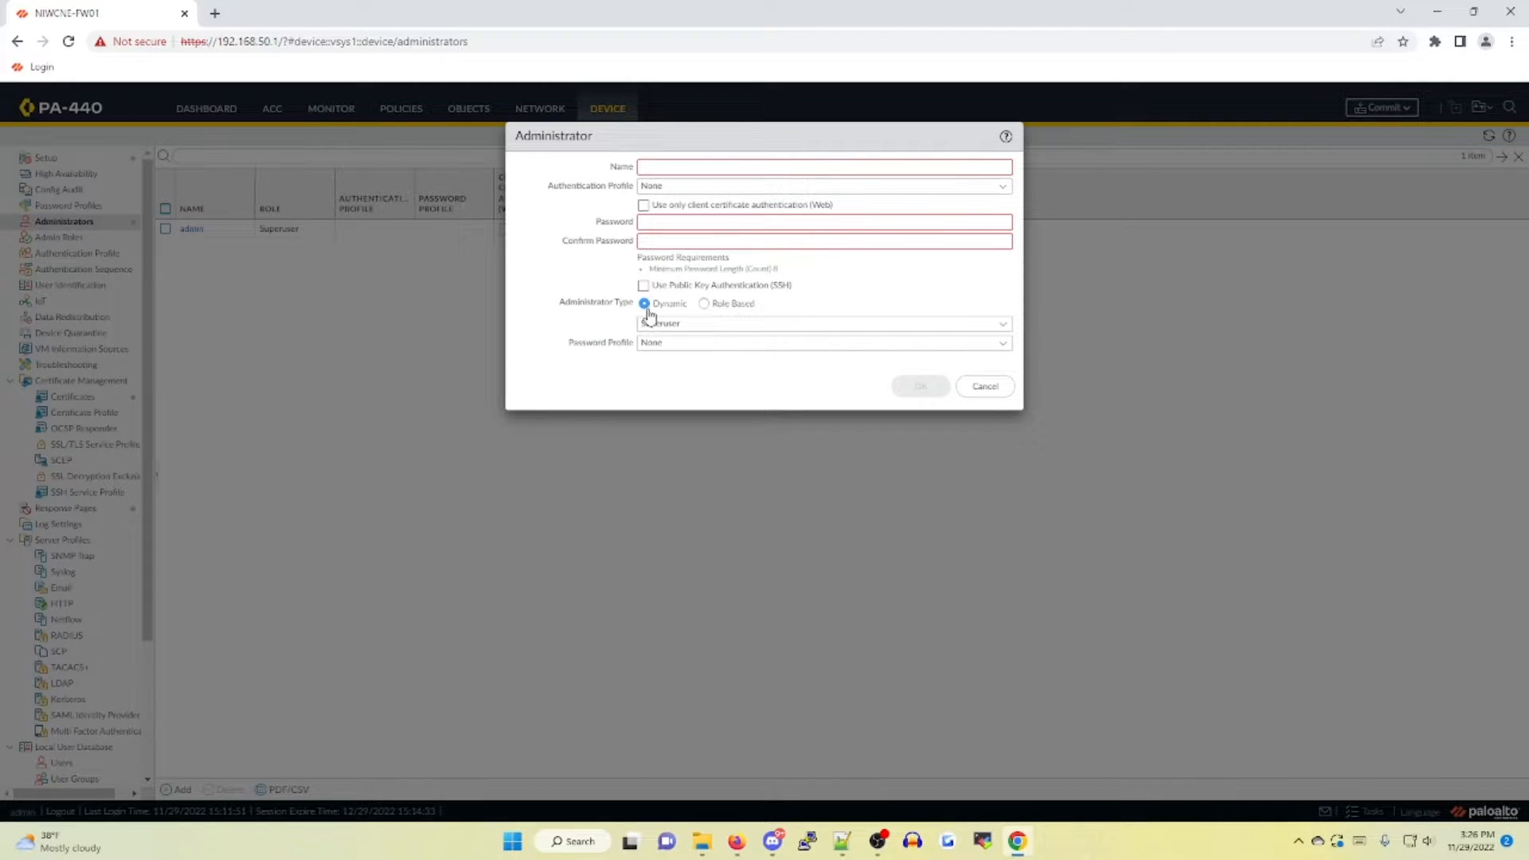
left_click(704, 309)
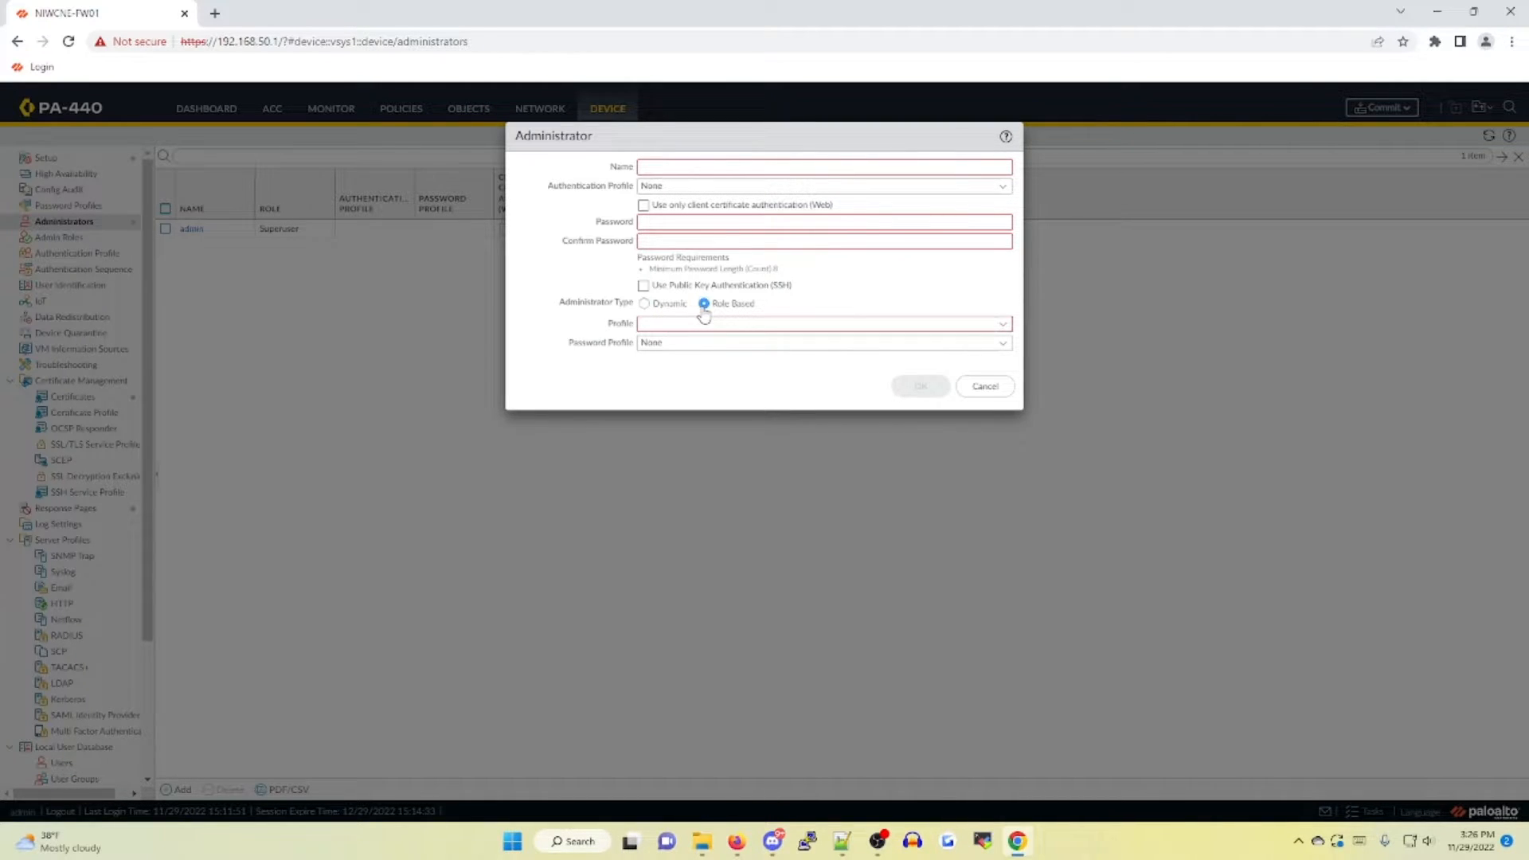
left_click(1003, 324)
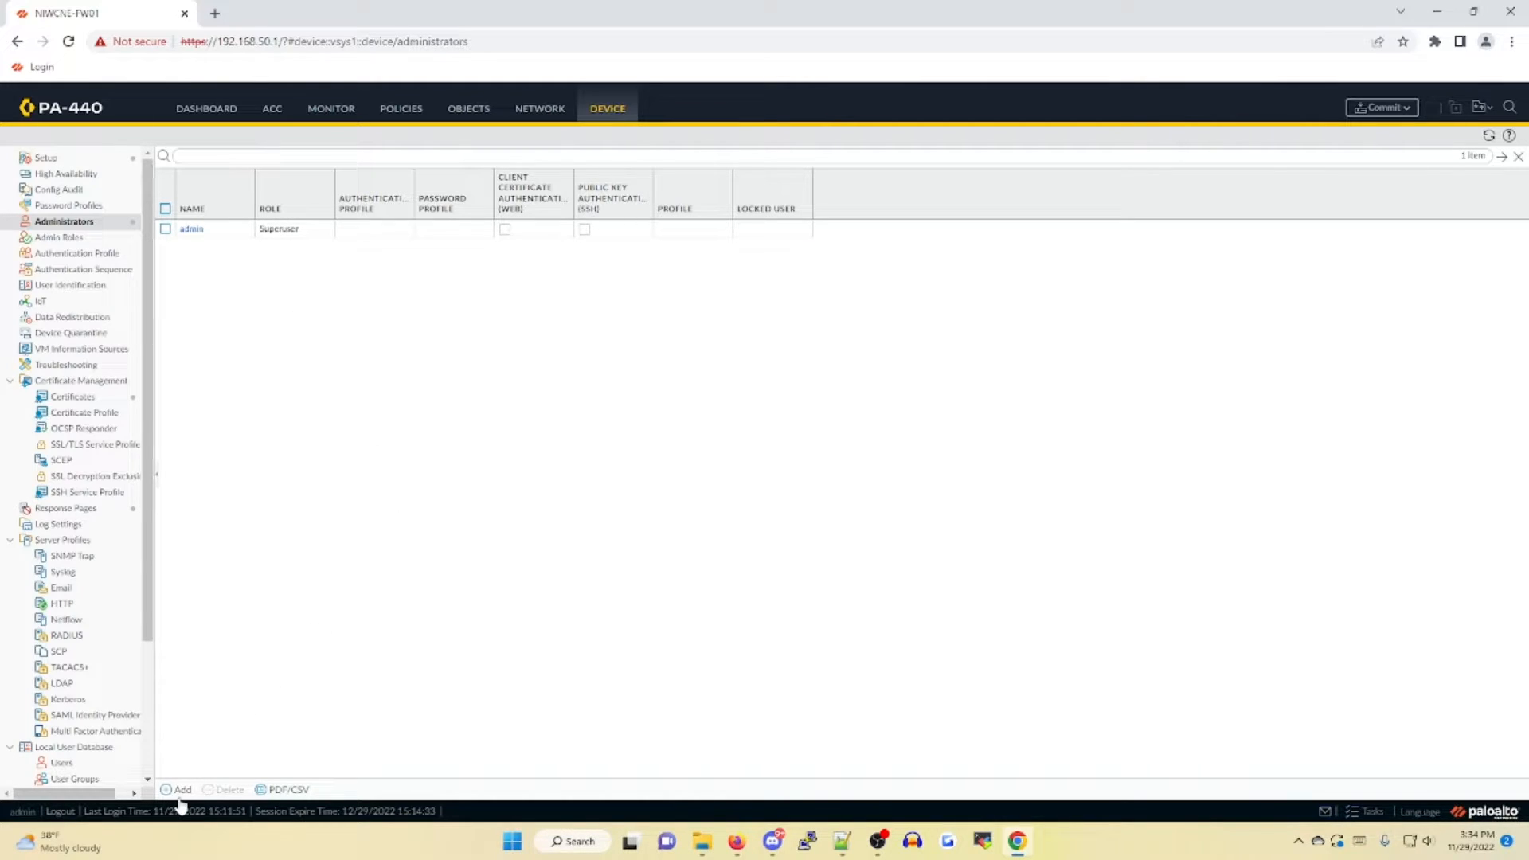
Add a dynamic Superuser administrator account, entering the first administrator's name and a matching password and confirmation.
left_click(65, 231)
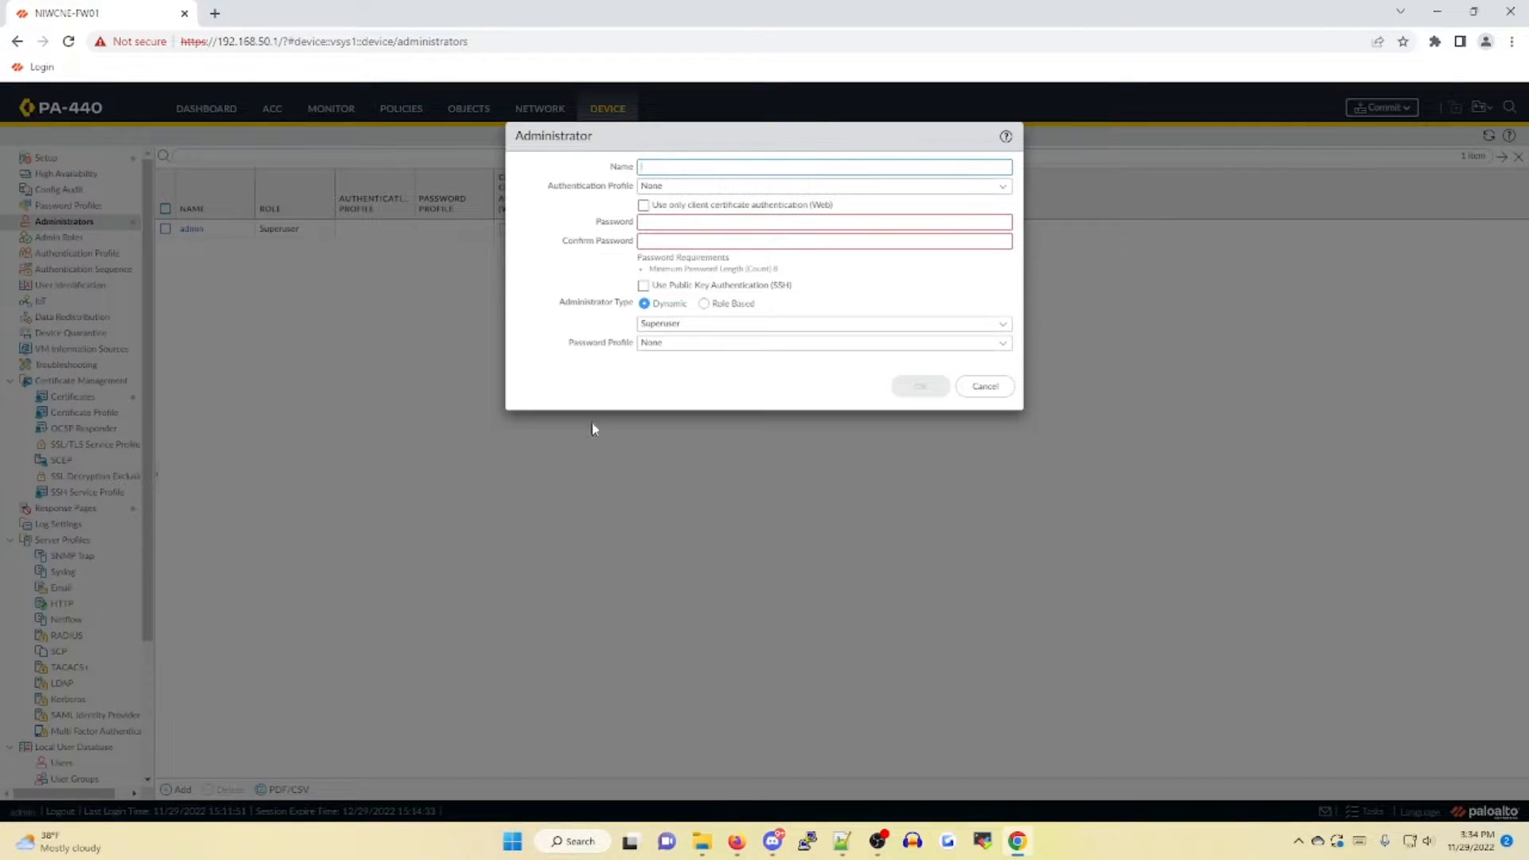
type("Bill")
left_click(657, 221)
type("••••••••••")
key("Tab")
type("•••••••••••••")
key("shift+Tab")
type("••")
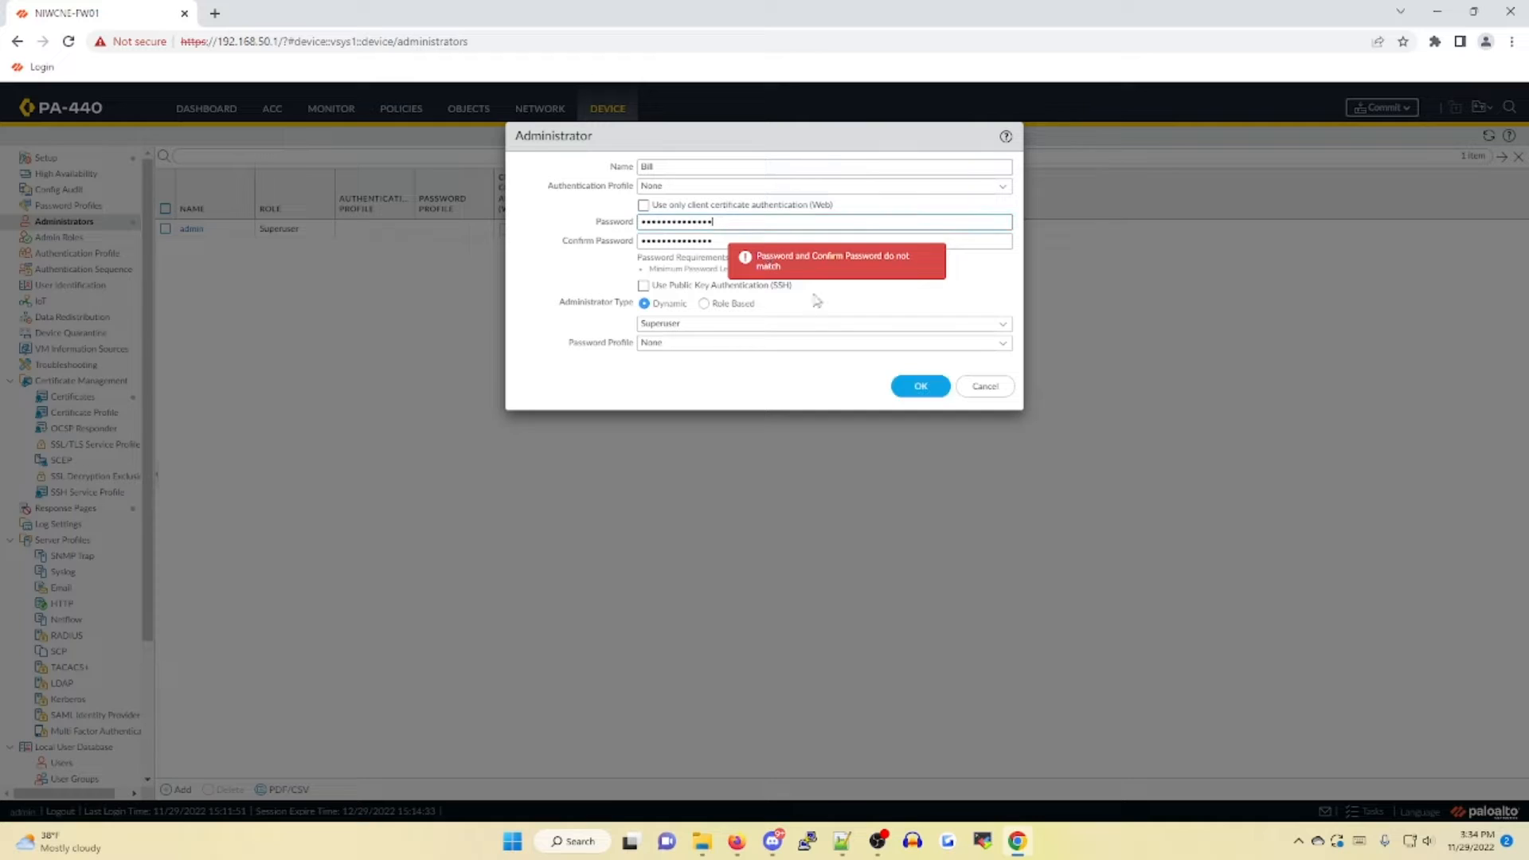
left_click(903, 392)
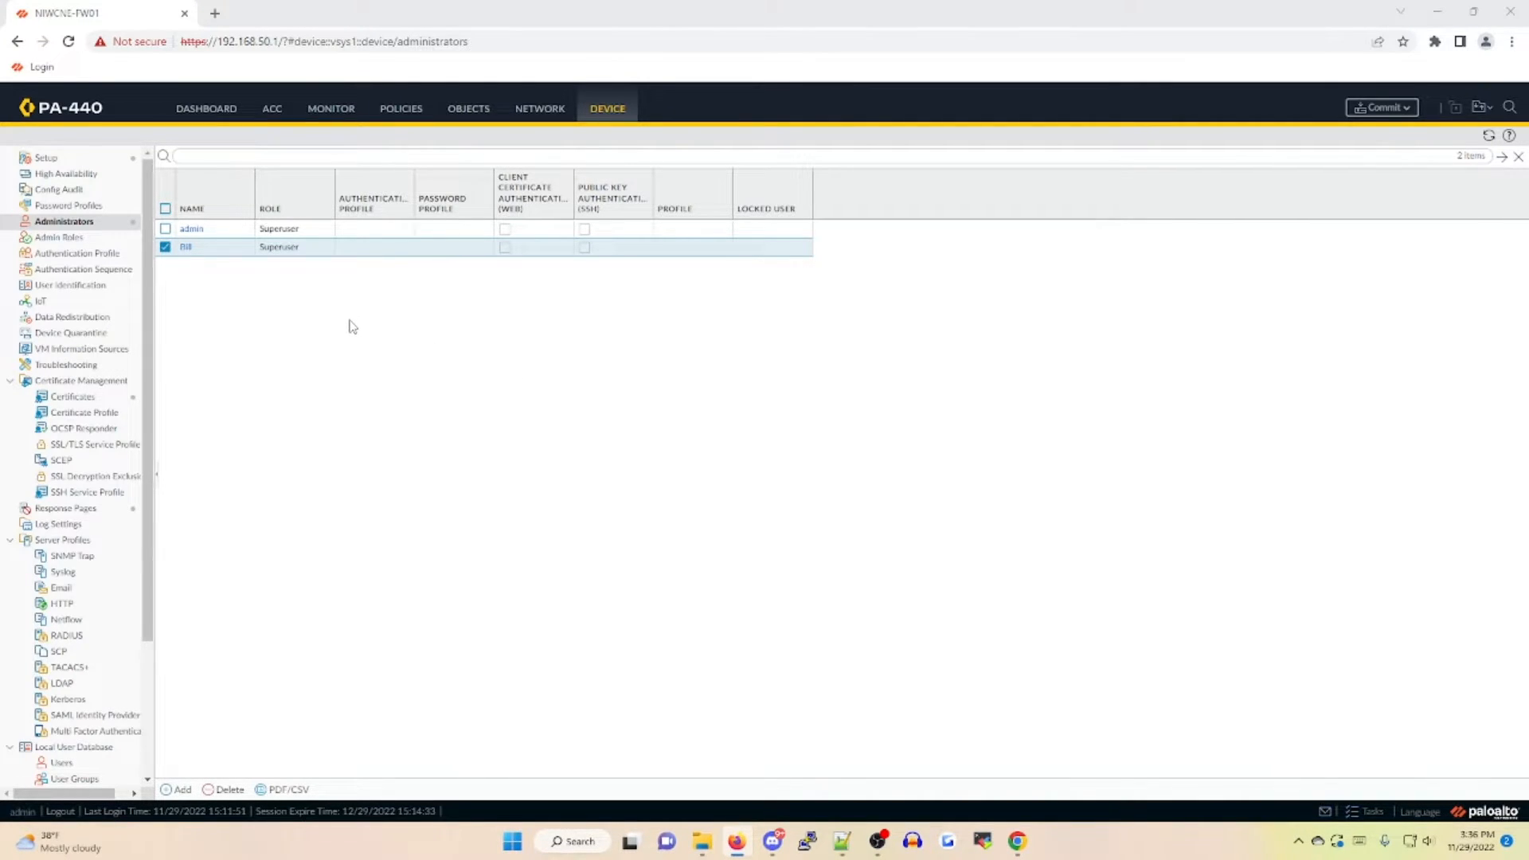
Start another administrator account and enter the second administrator's name with a matching password and confirmation.
left_click(181, 794)
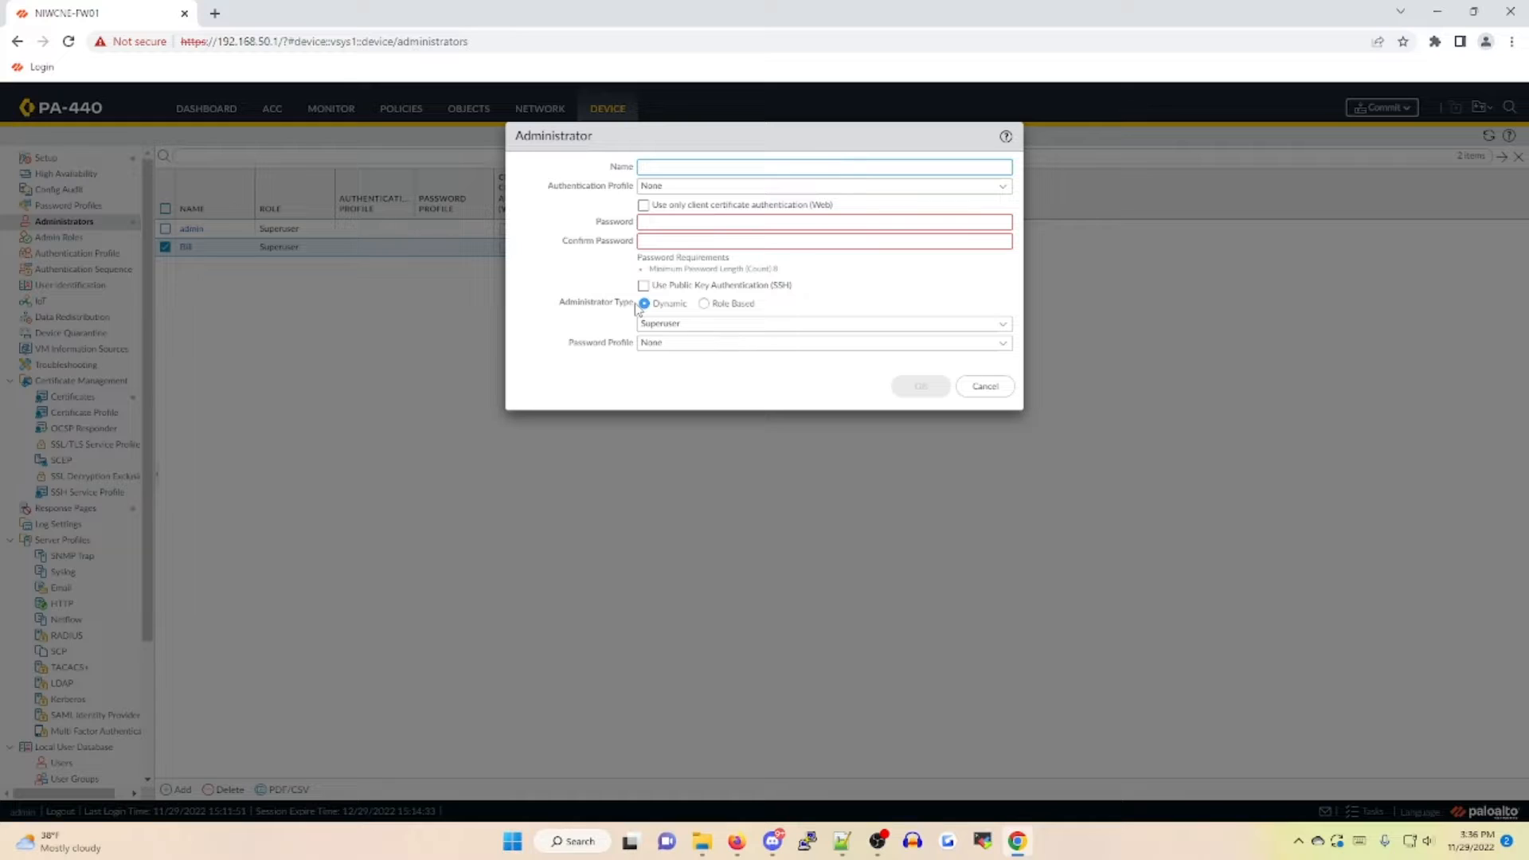
left_click(696, 225)
type("••")
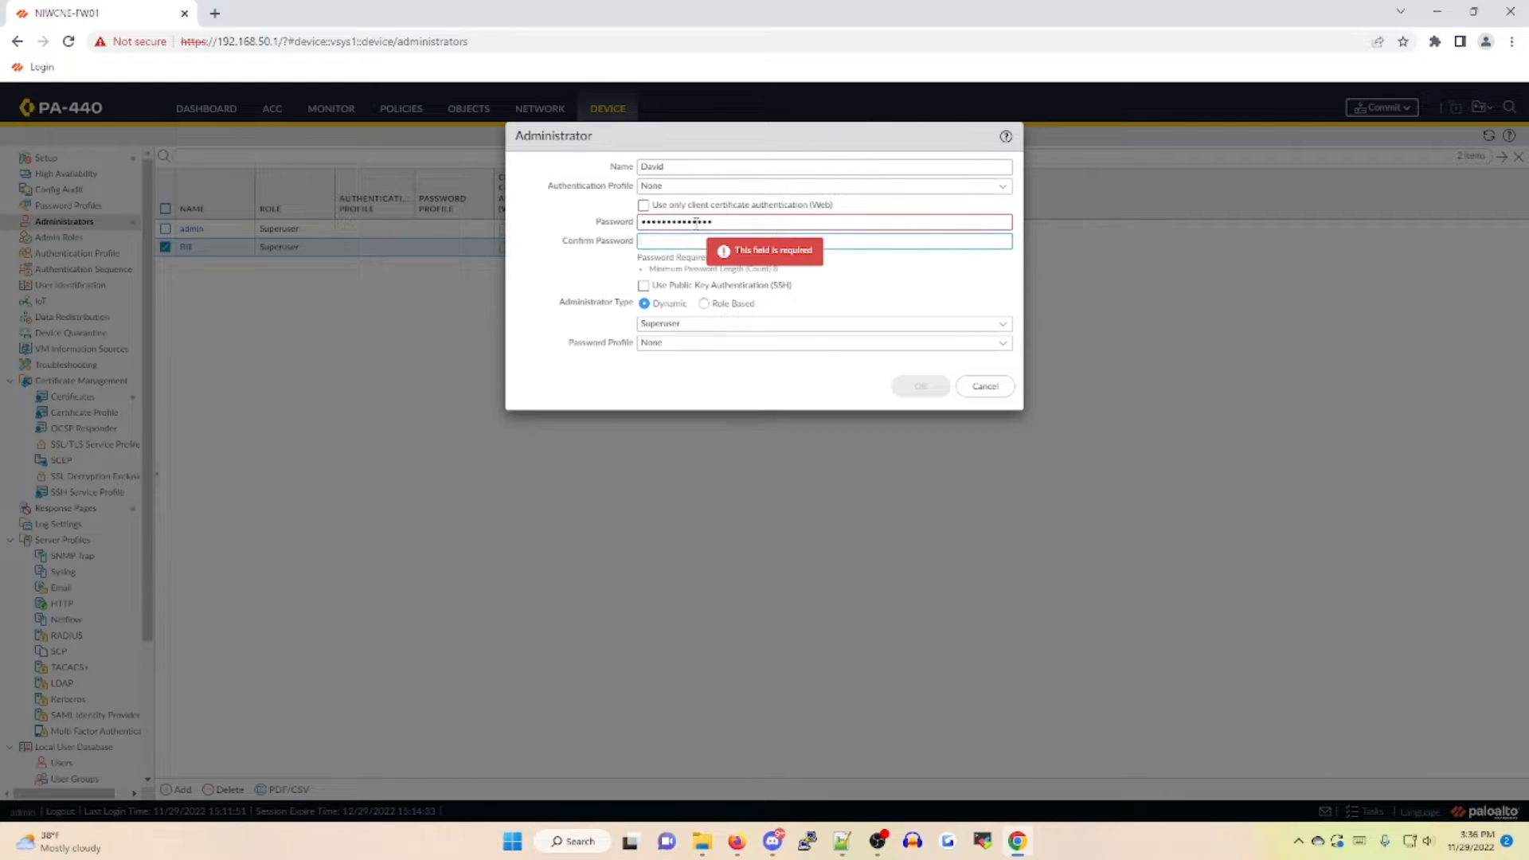
type("••••••••••")
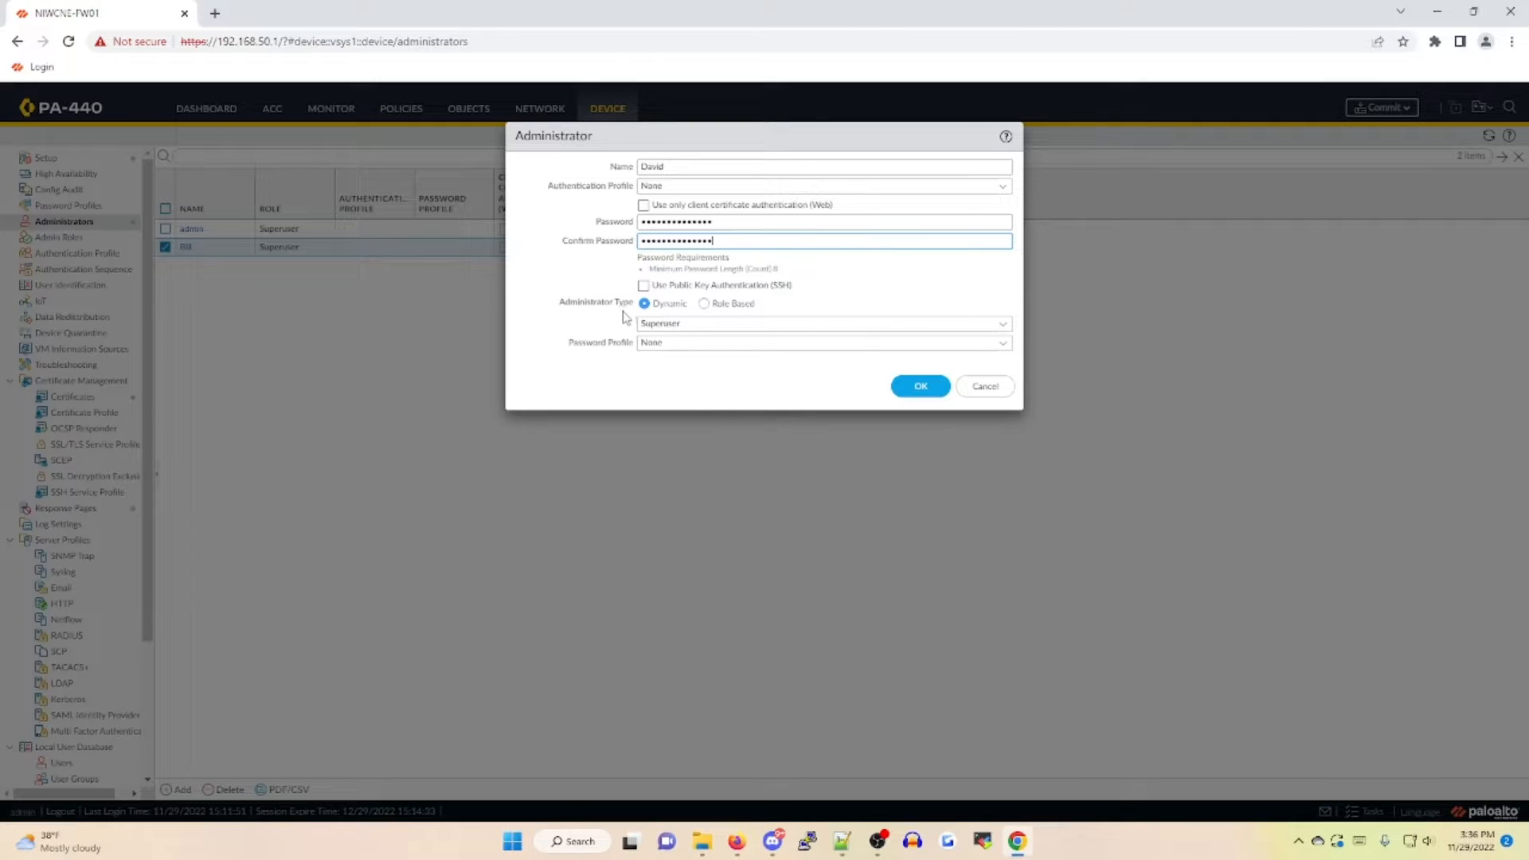
Make the account role based and start a new admin role profile named "Jr Admin Role" with description "Limited Access to Network Resources".
left_click(704, 305)
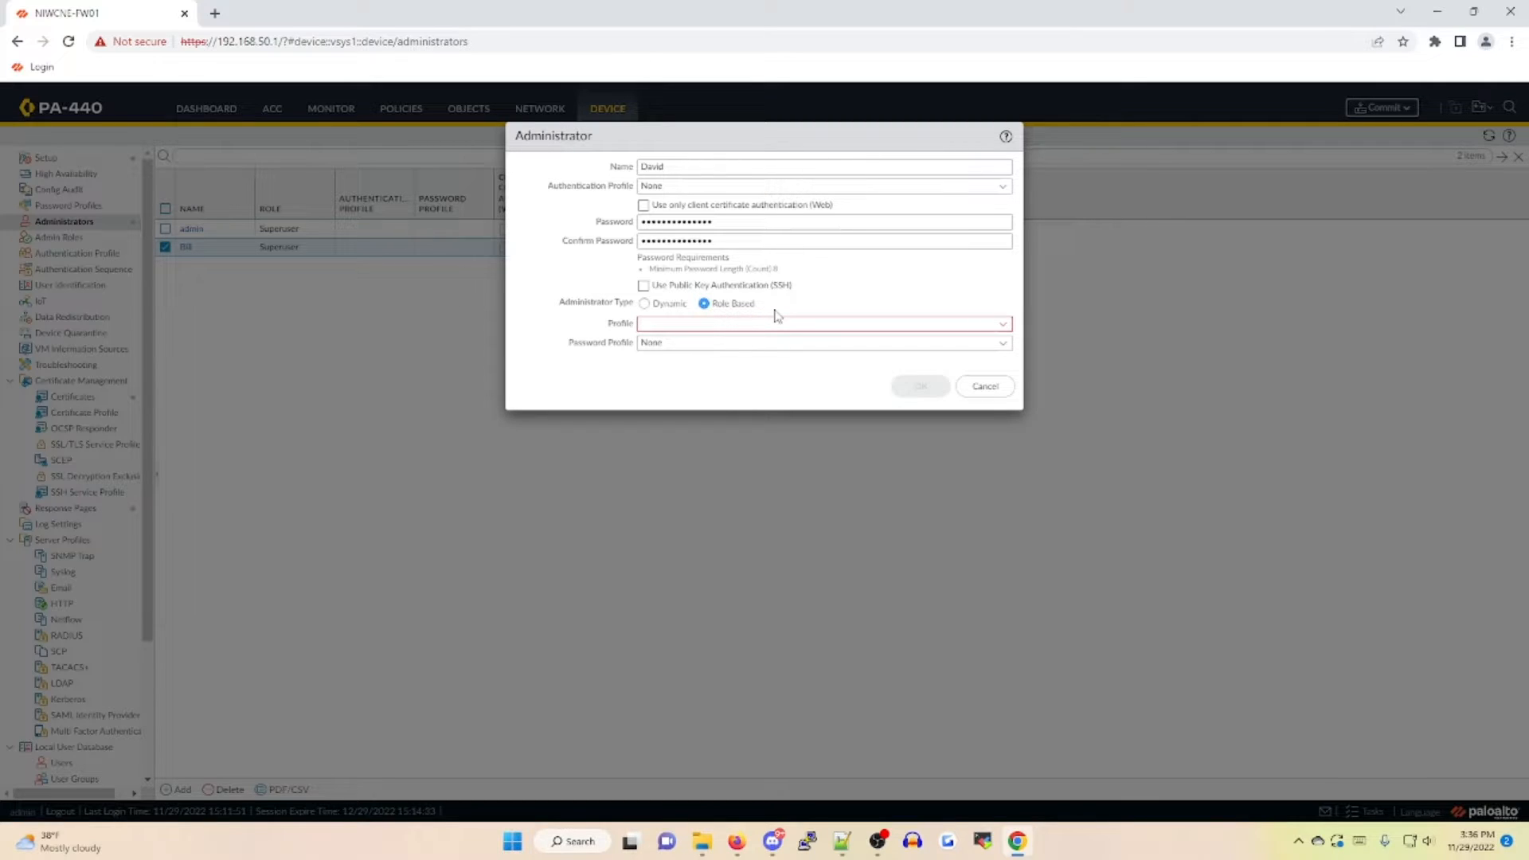
left_click(1000, 323)
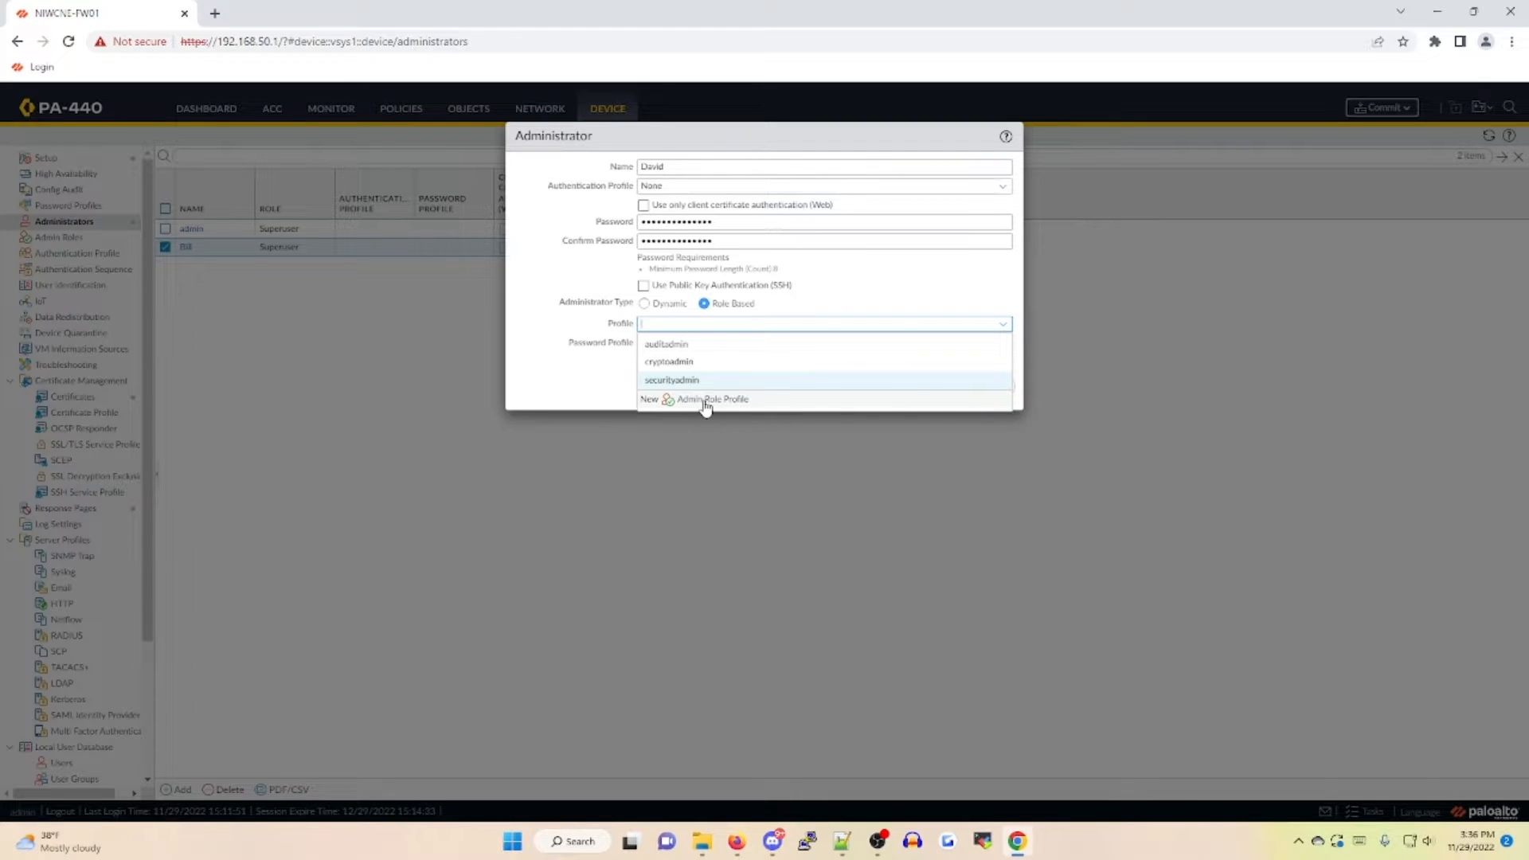
left_click(705, 402)
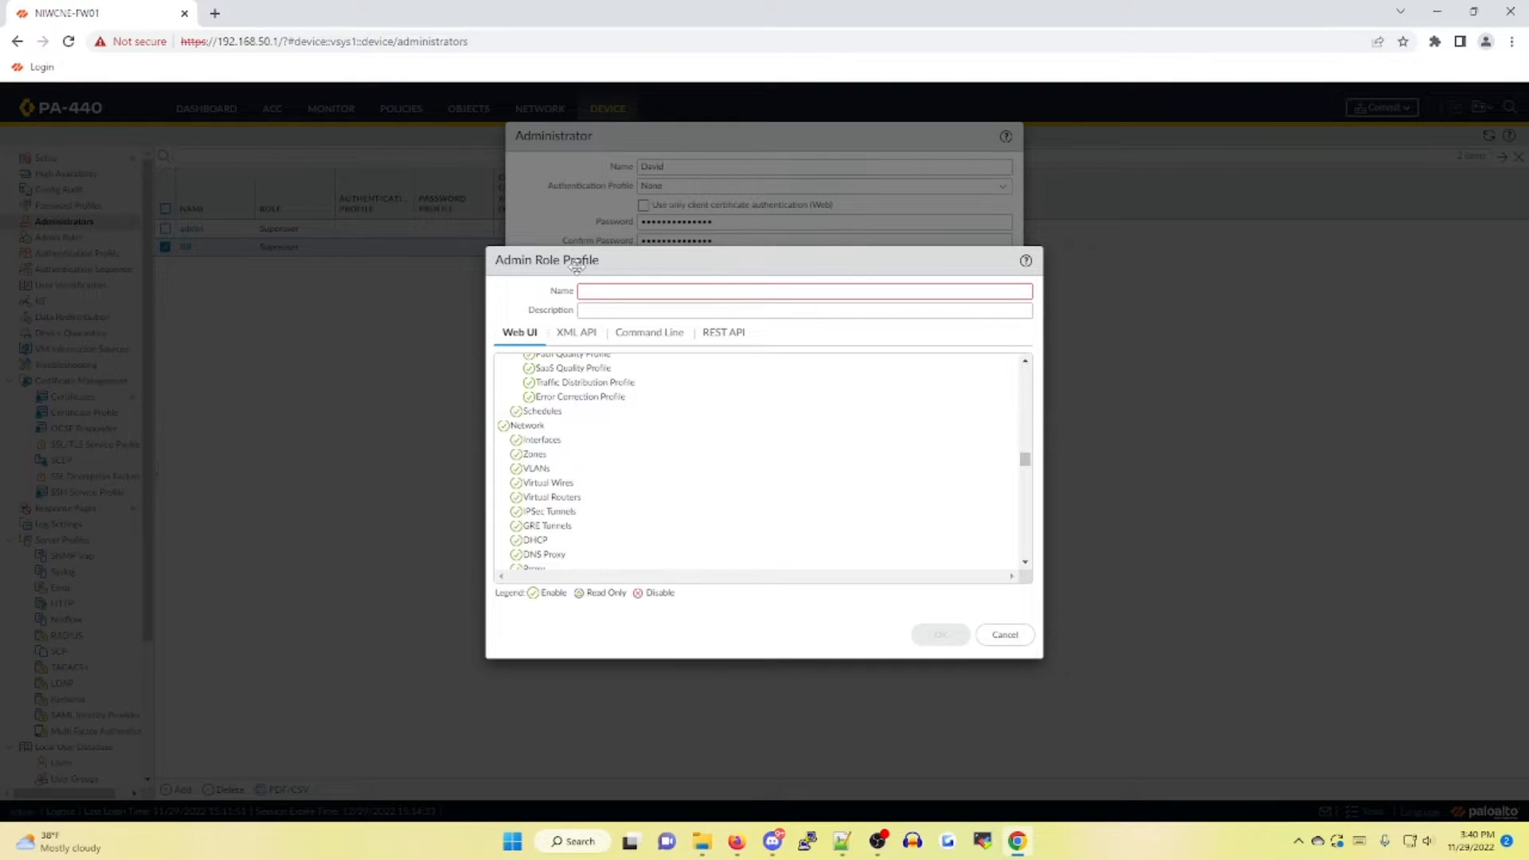
left_click(612, 292)
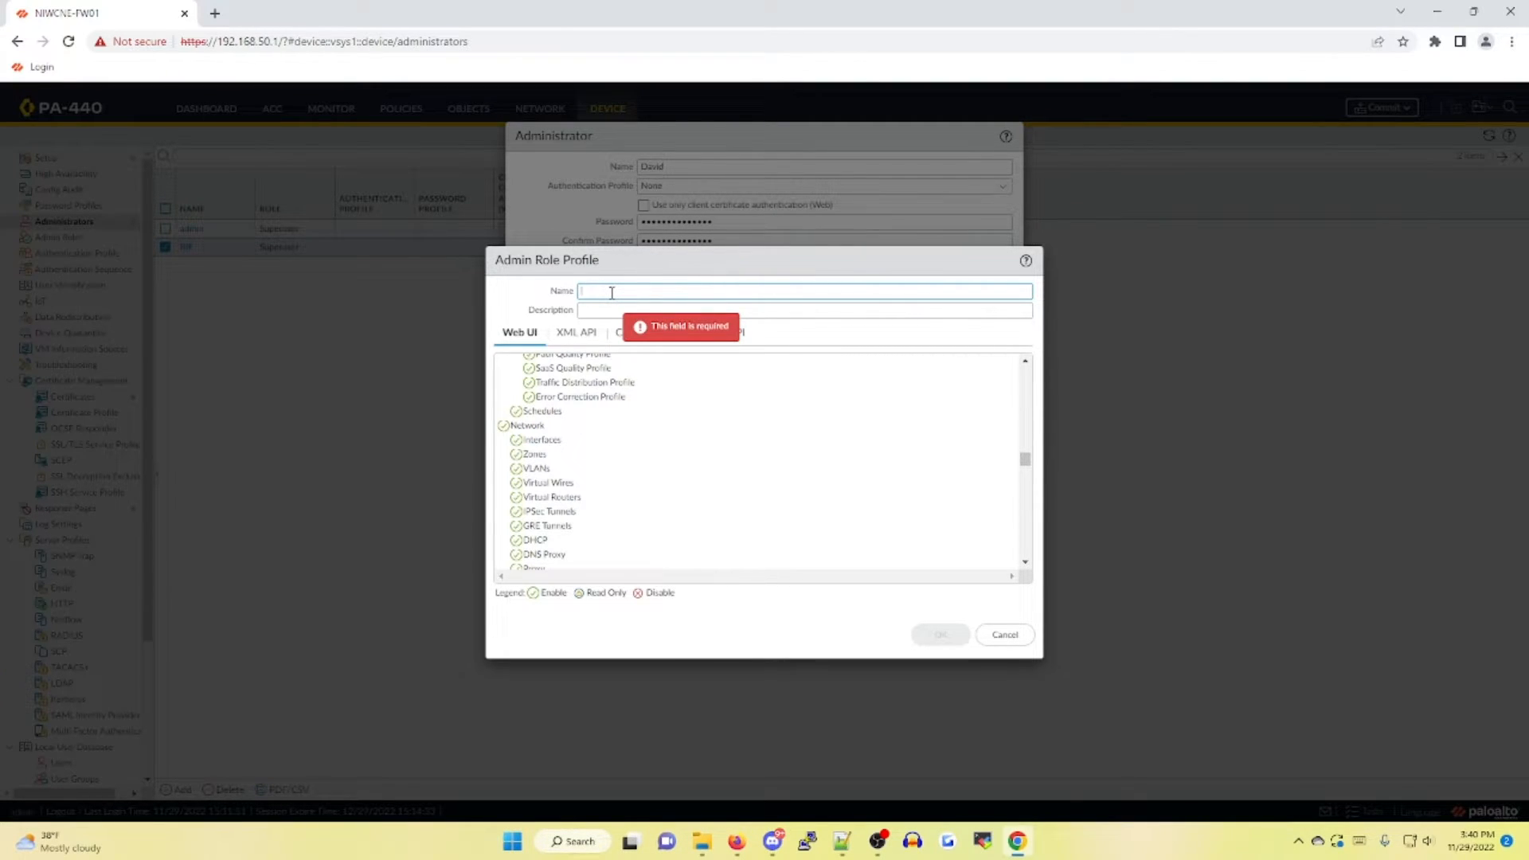
type("Jr Admin Role")
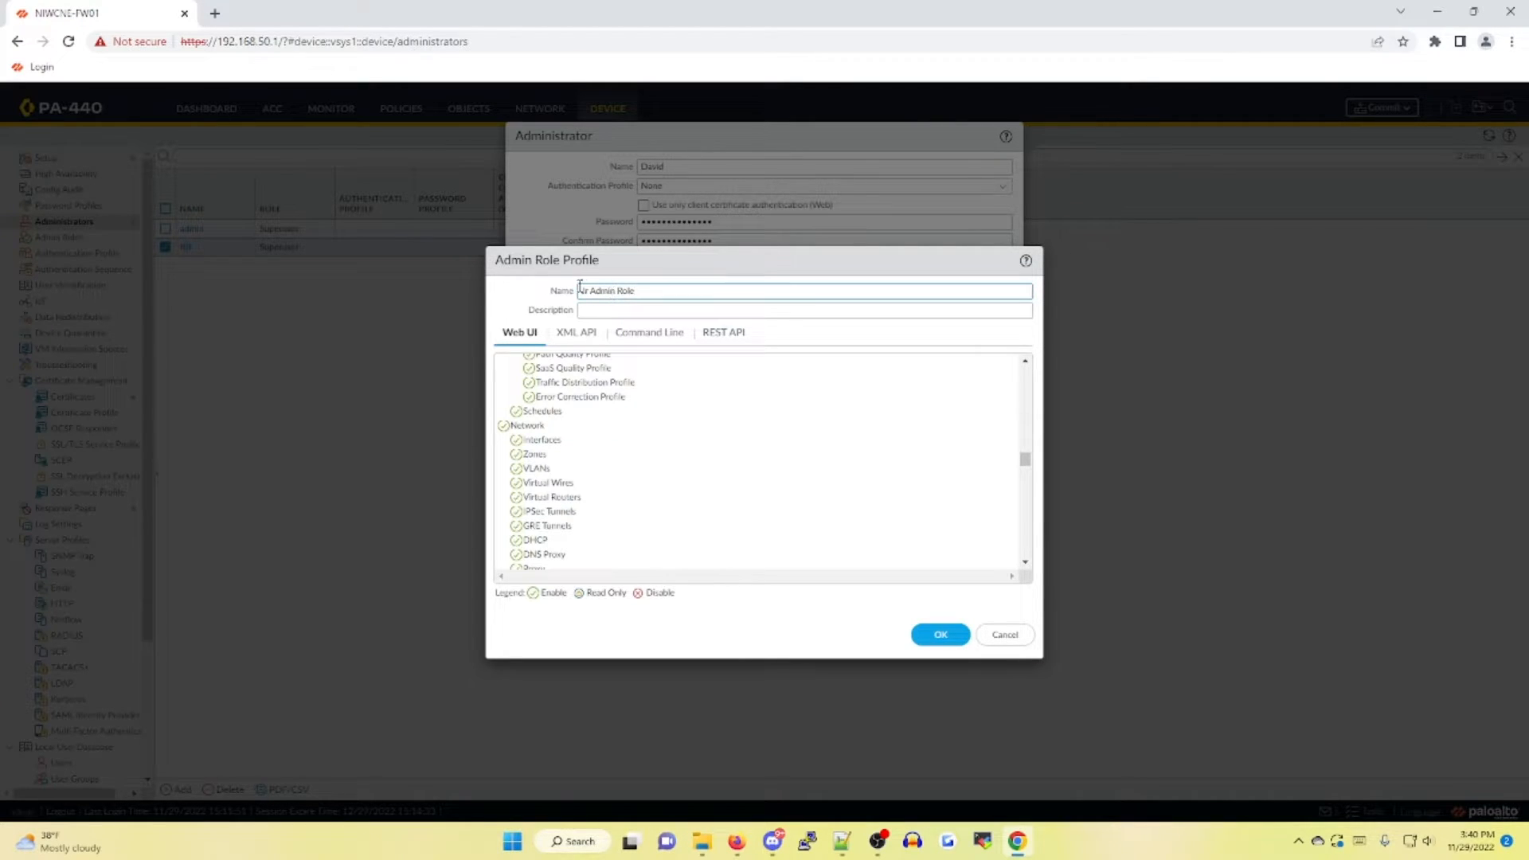
left_click(610, 311)
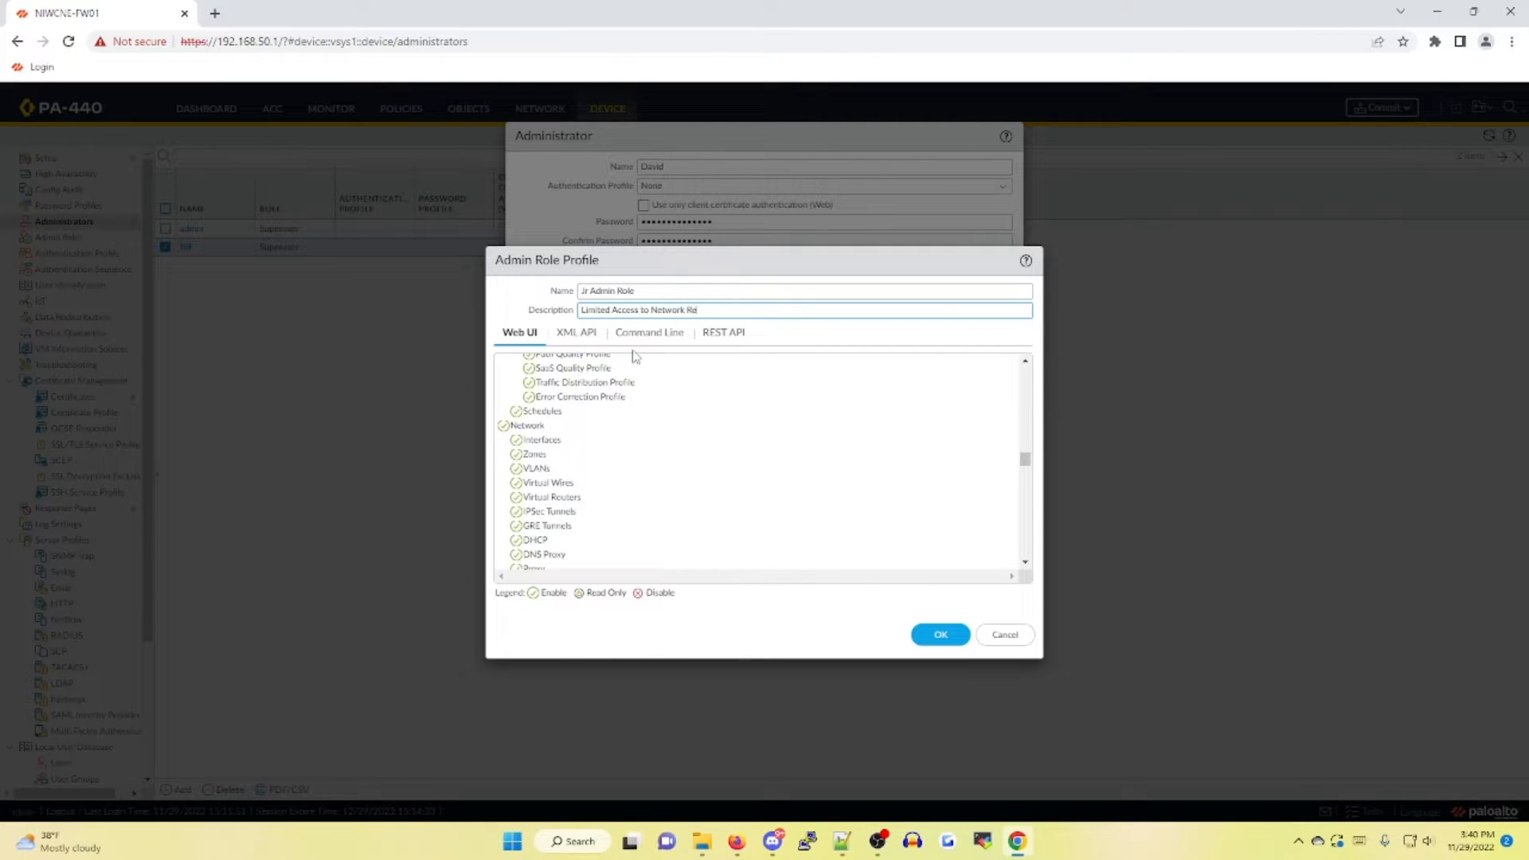
type("Limited Access to Network Resources")
Disable Network and Device in the role's Web UI permissions, set its command-line access to superreader, and save the profile.
left_click(504, 428)
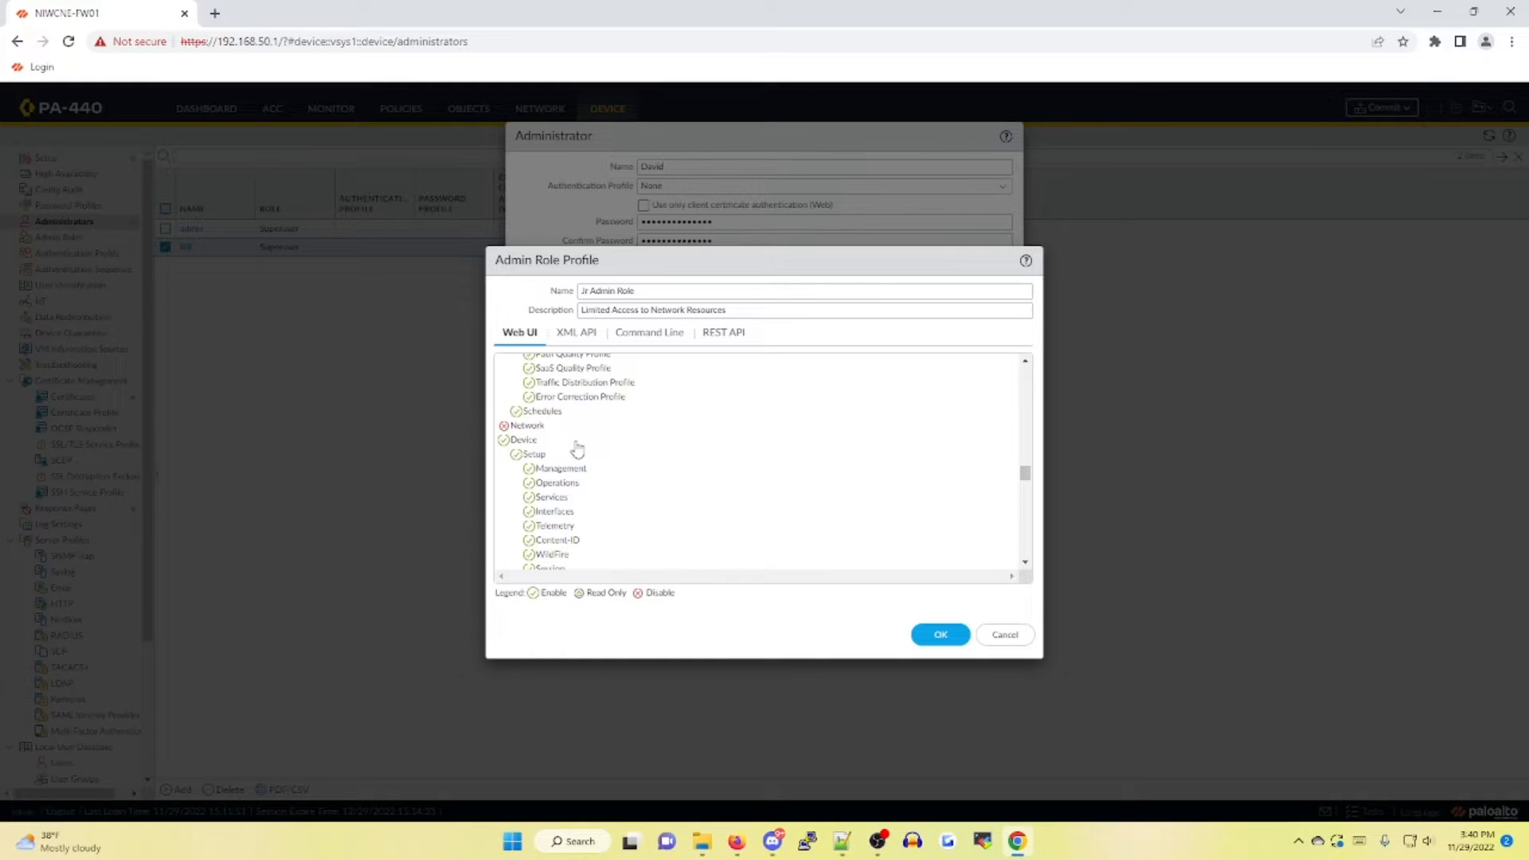
left_click(504, 440)
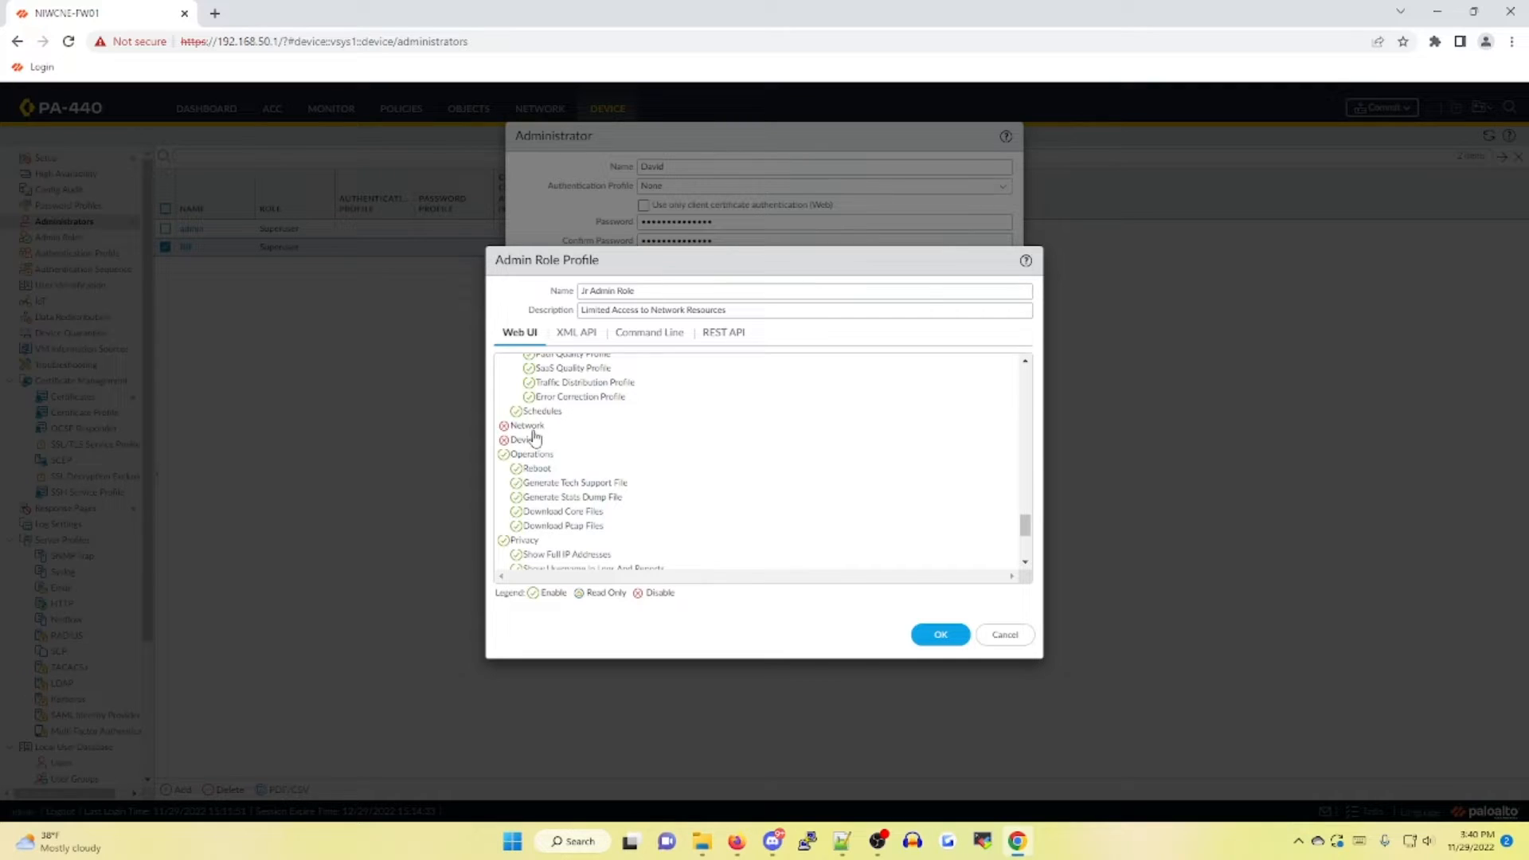
left_click(655, 334)
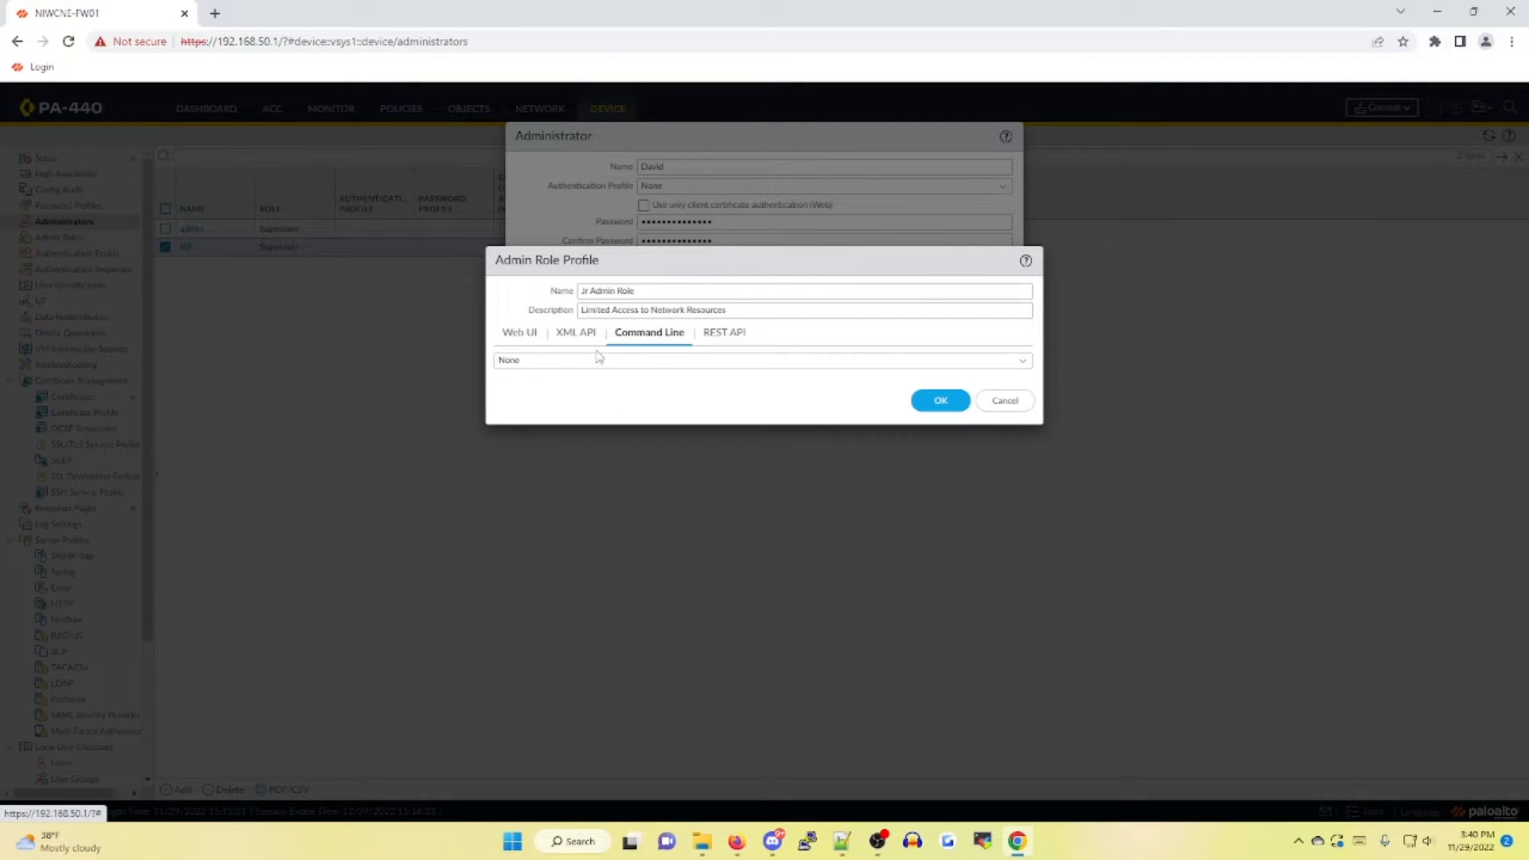
left_click(1022, 360)
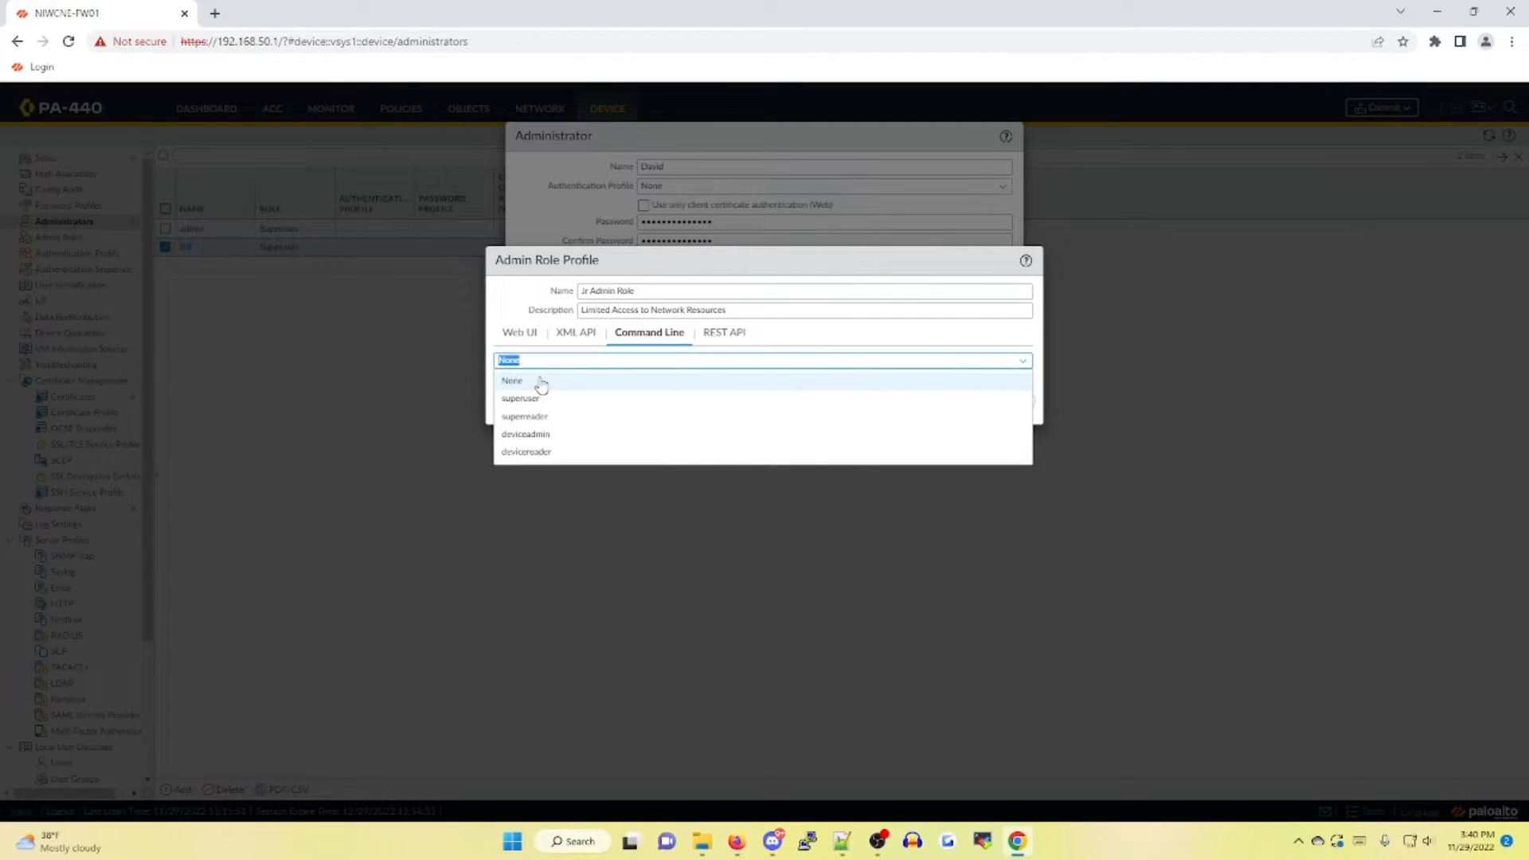
left_click(528, 417)
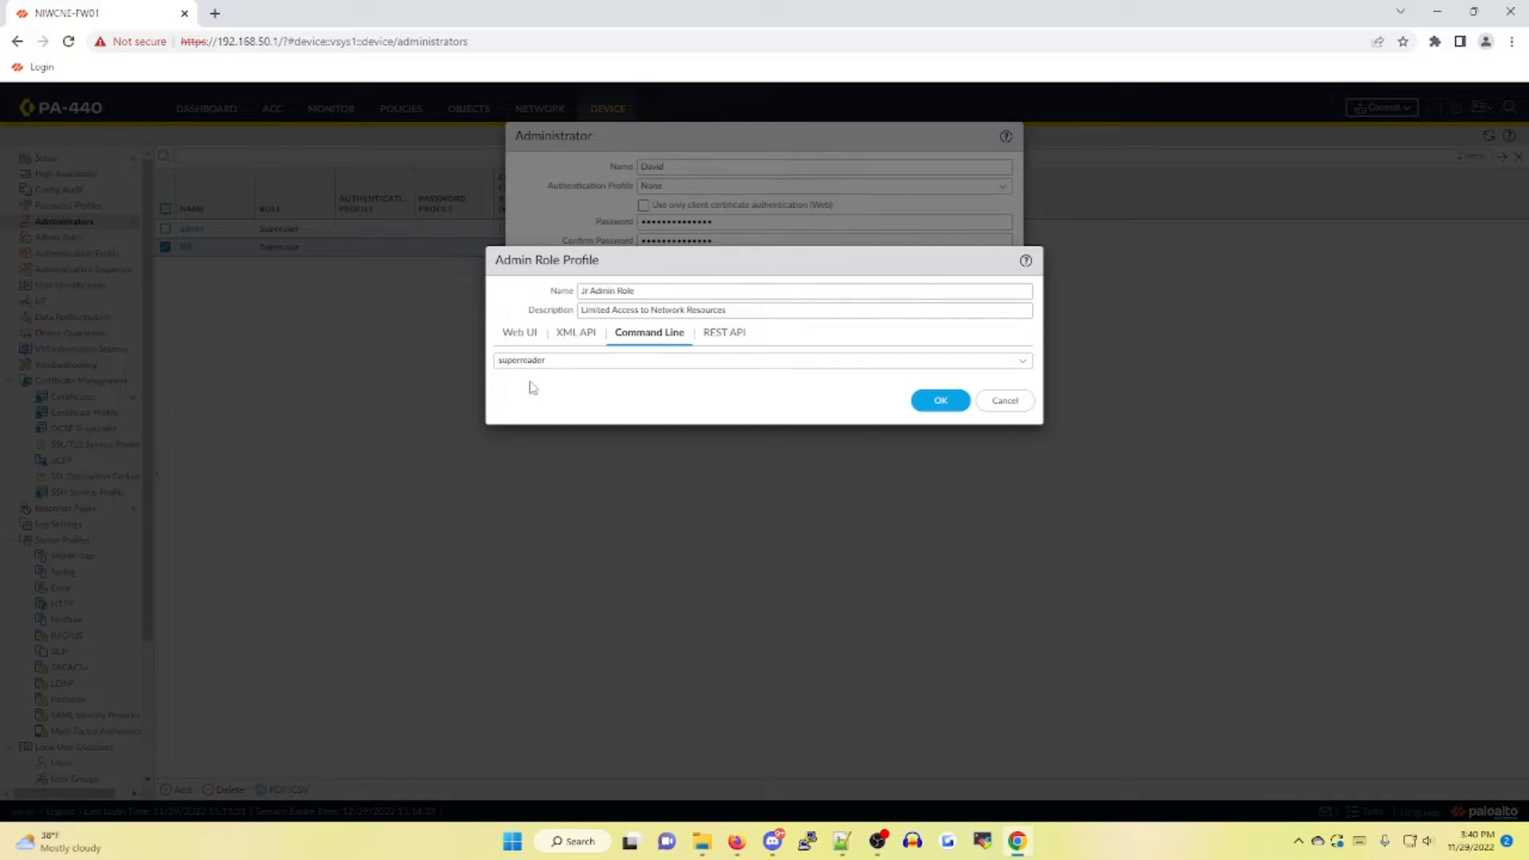
left_click(520, 332)
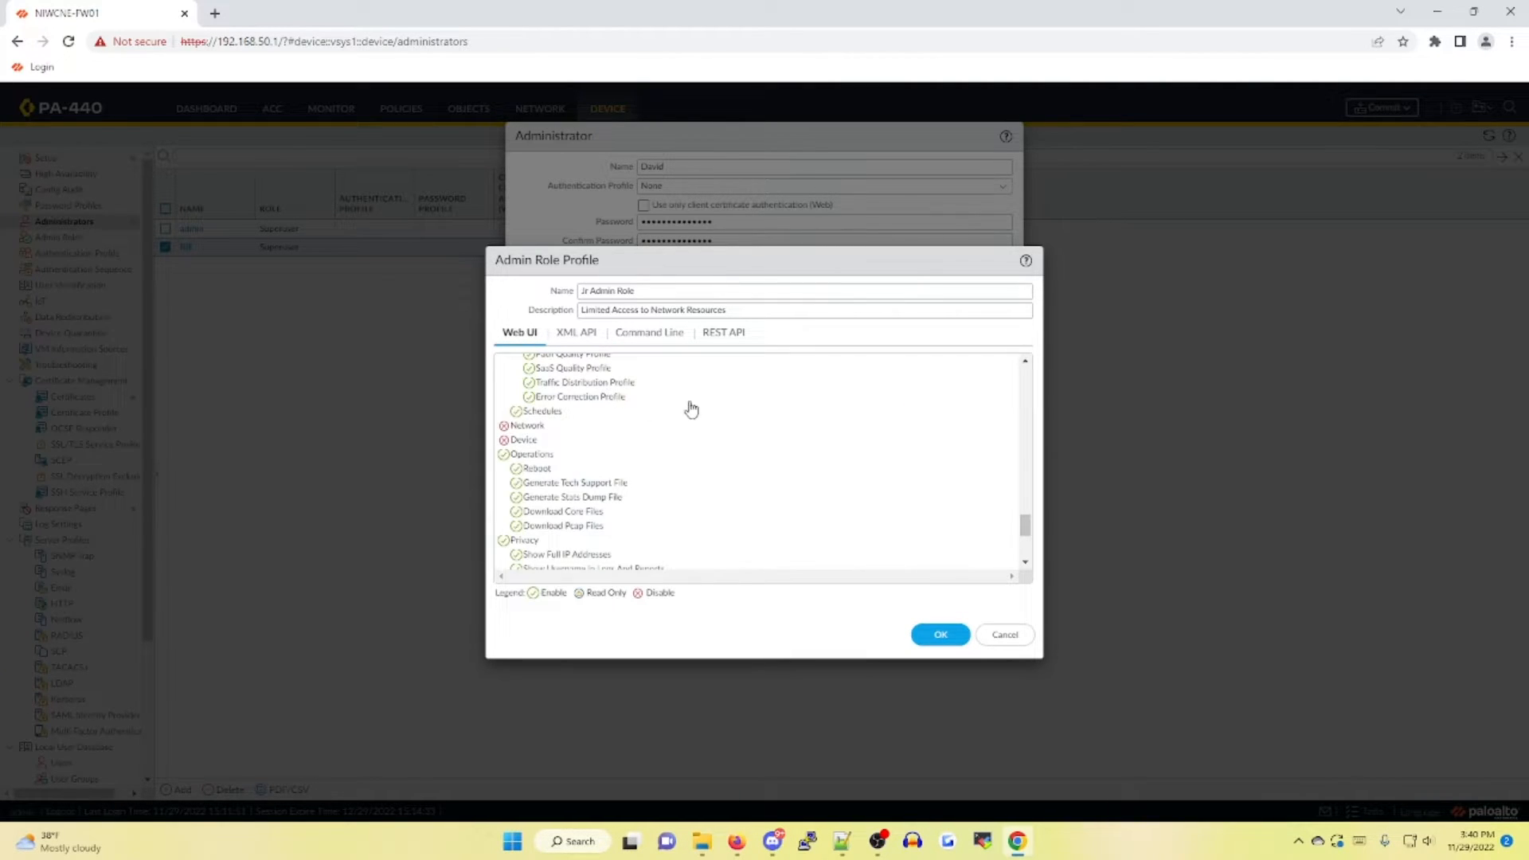
left_click(941, 636)
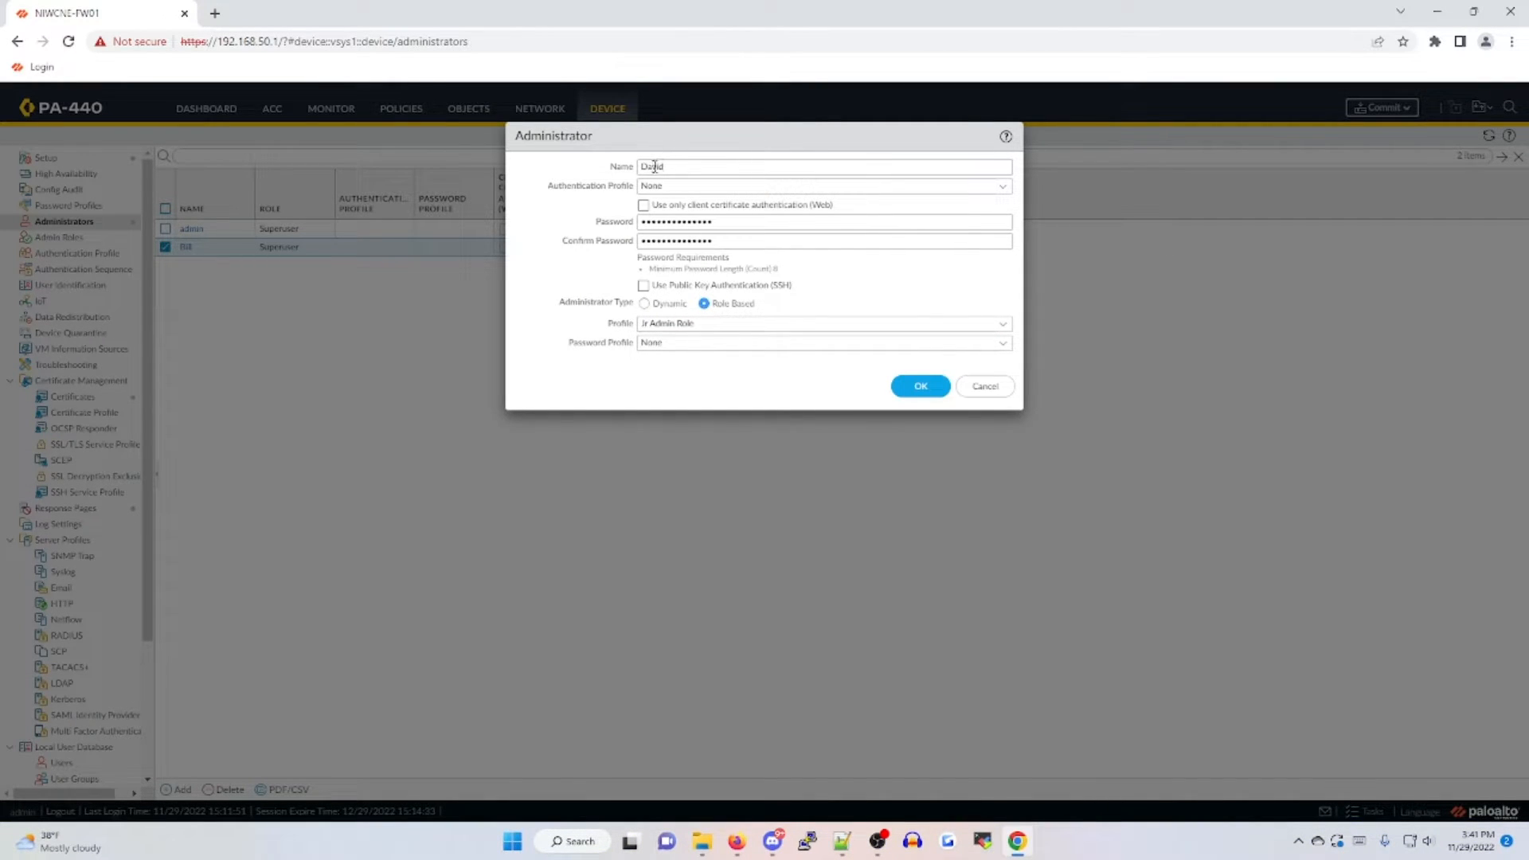
Save the role-based administrator account and commit the configuration changes to the firewall.
left_click(920, 389)
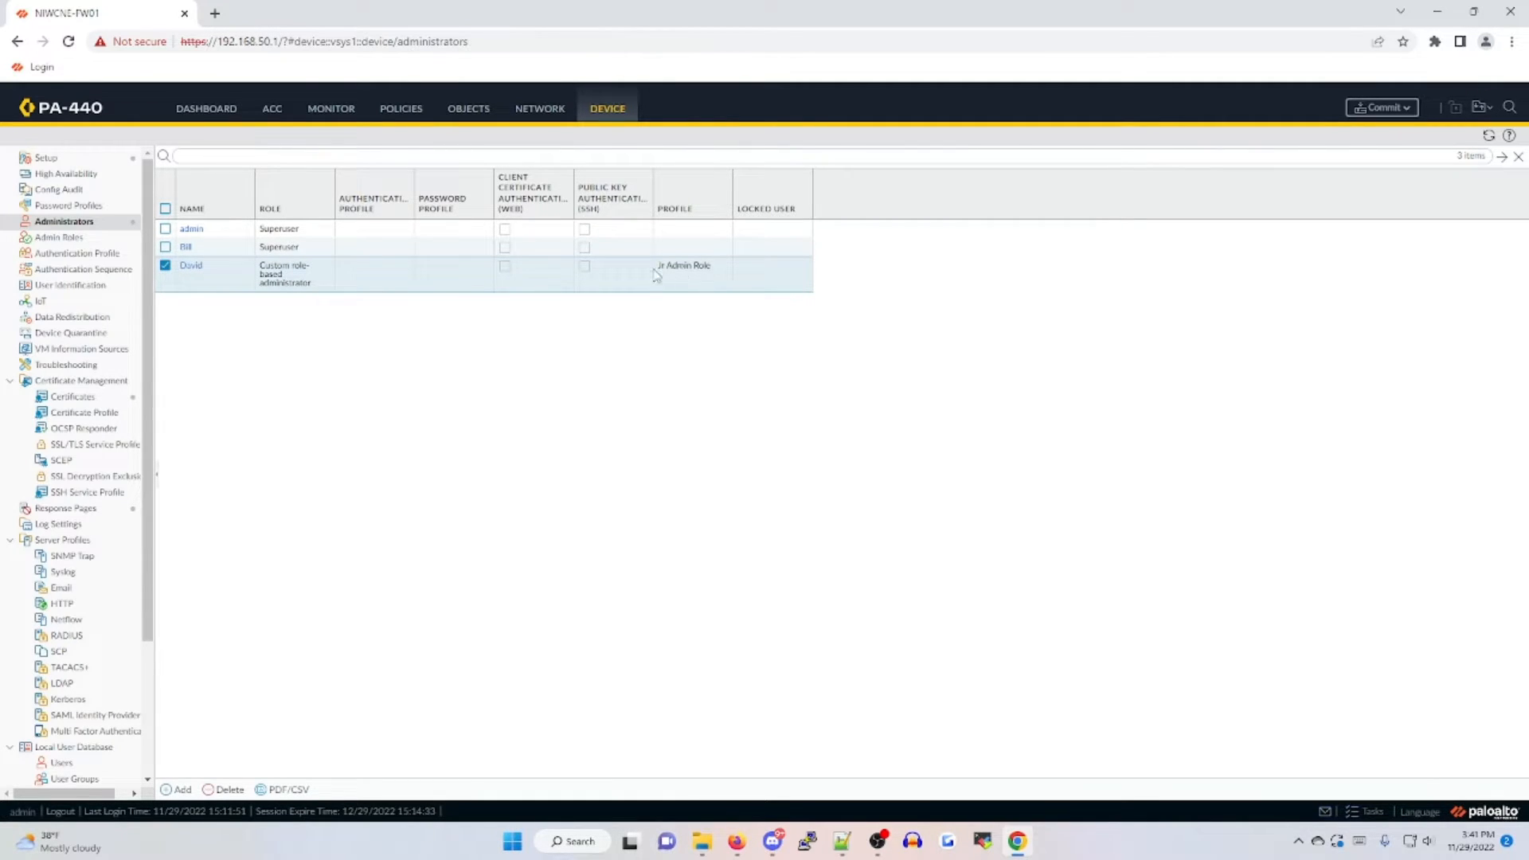
left_click(1378, 108)
left_click(905, 648)
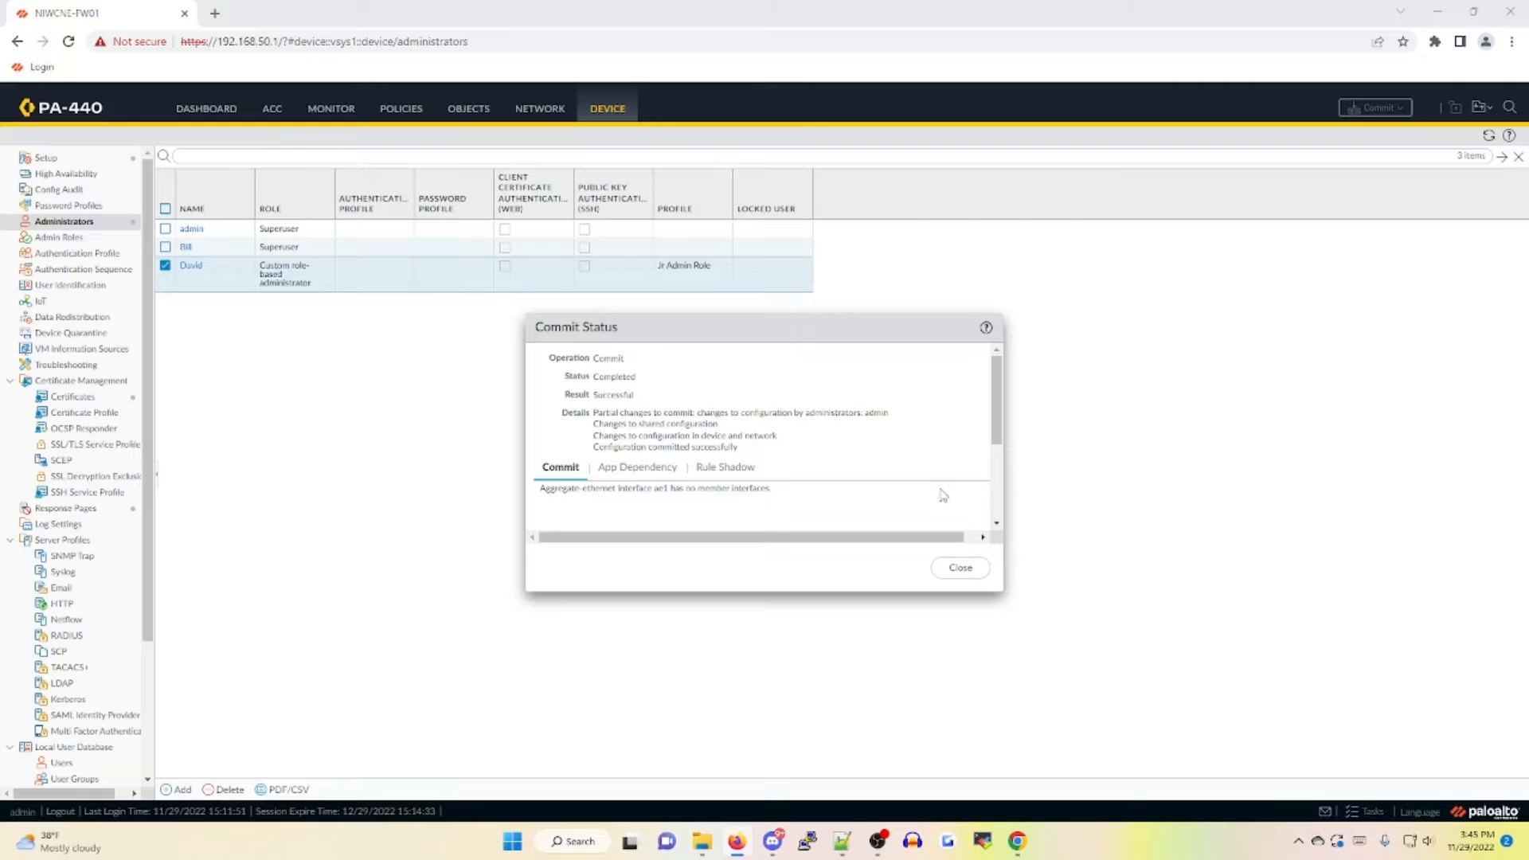
left_click(960, 569)
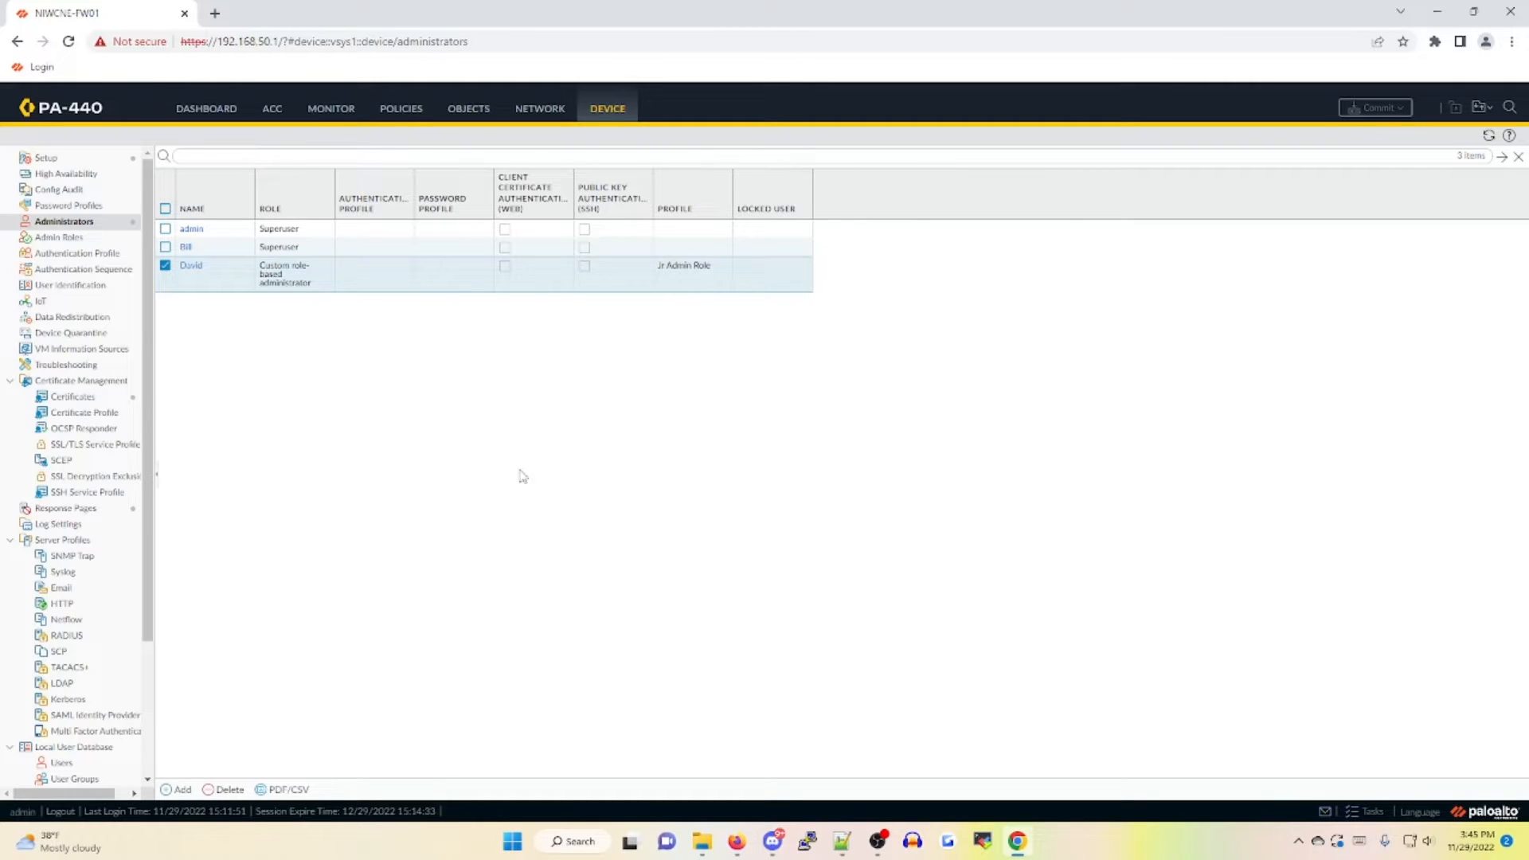
Log out and log in with the role-based administrator's username and password, dismissing the welcome message.
left_click(61, 812)
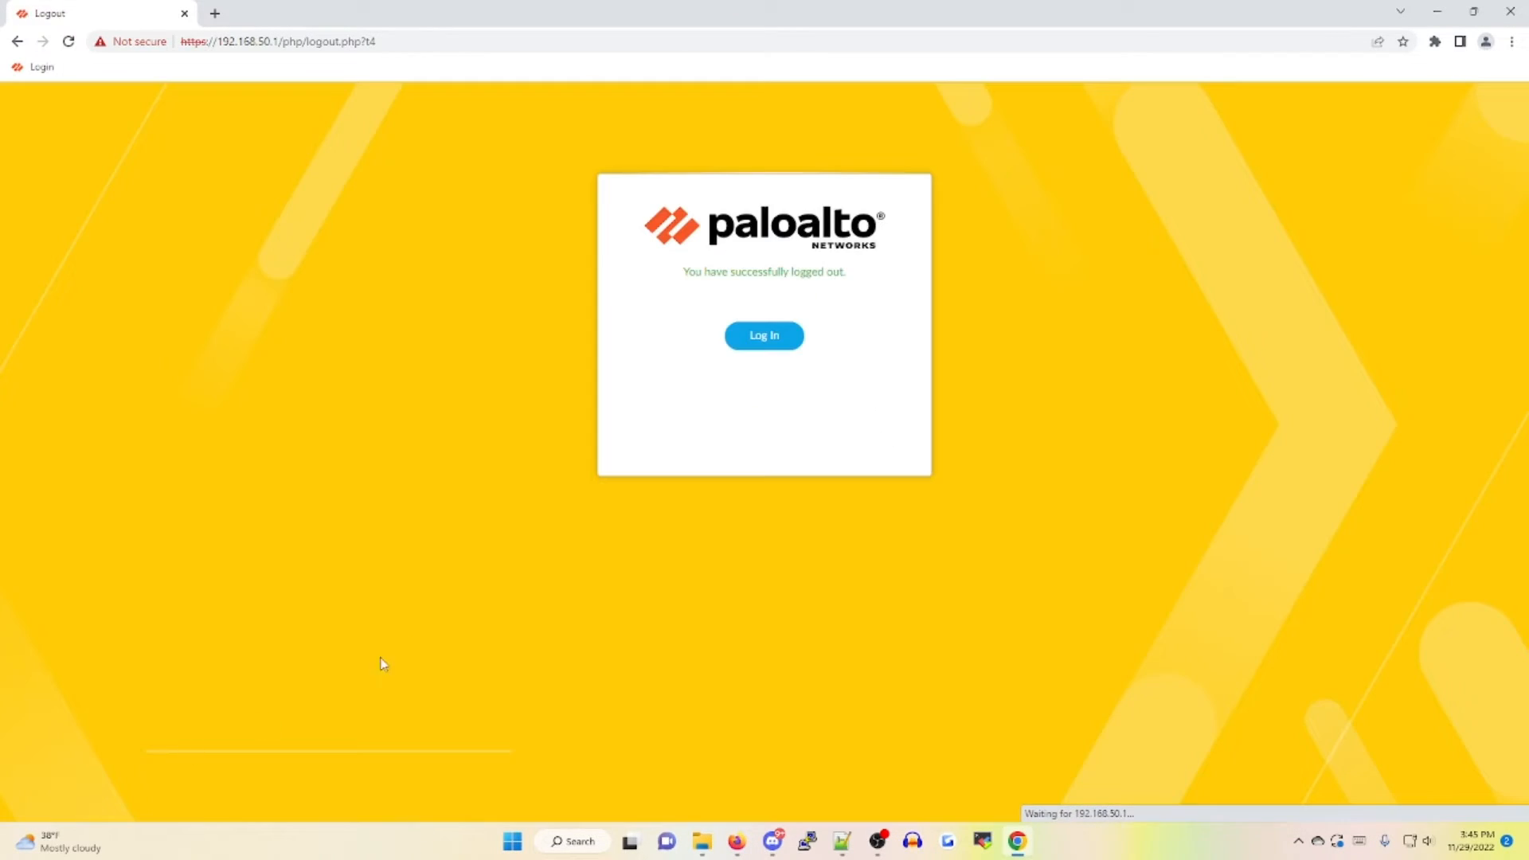
left_click(784, 346)
type("David")
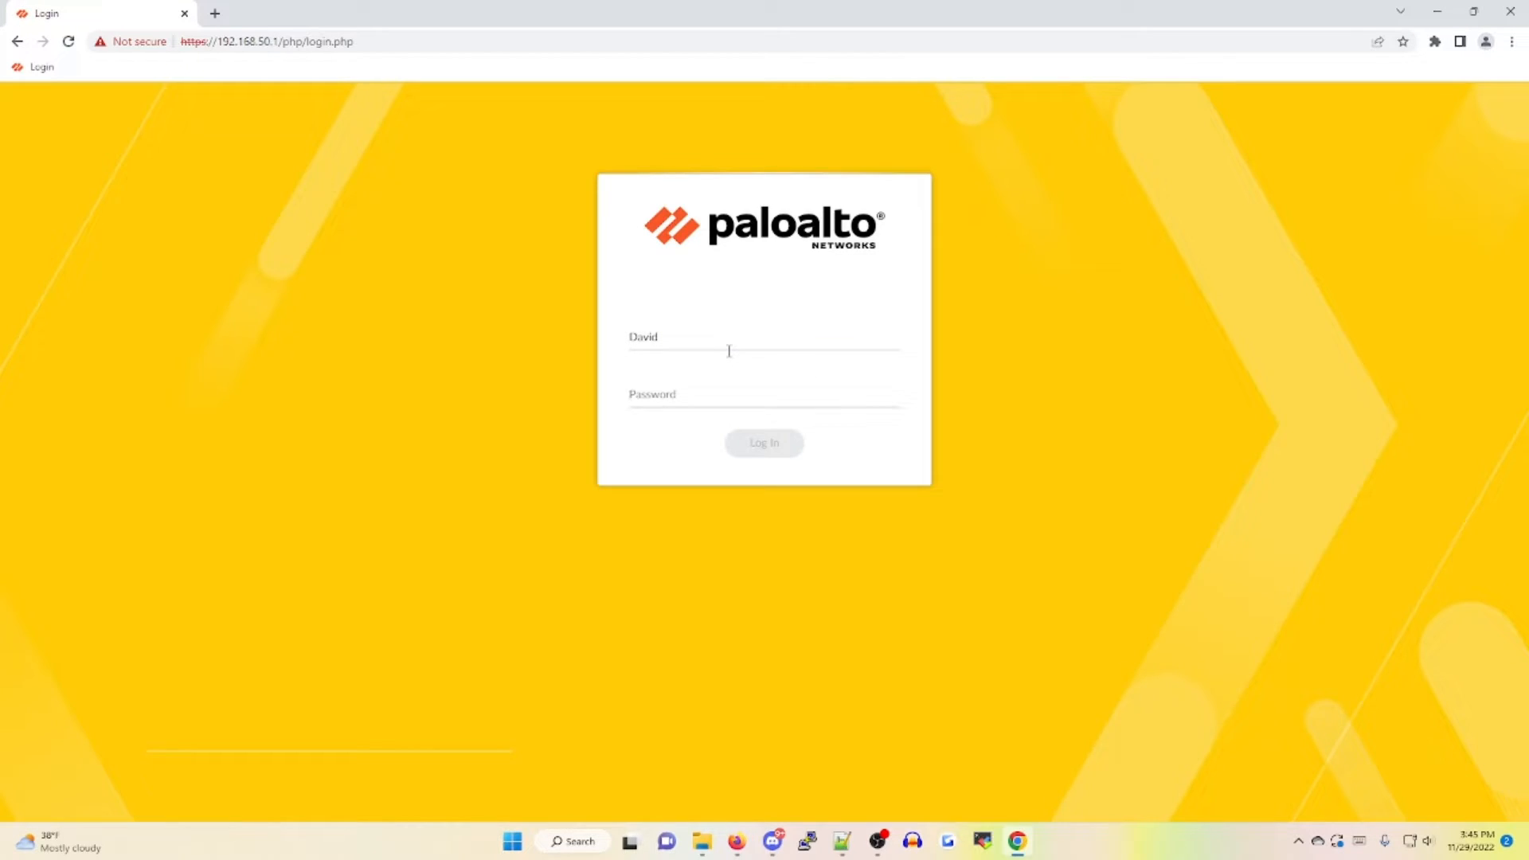
key("Tab")
type("••••••••••••••")
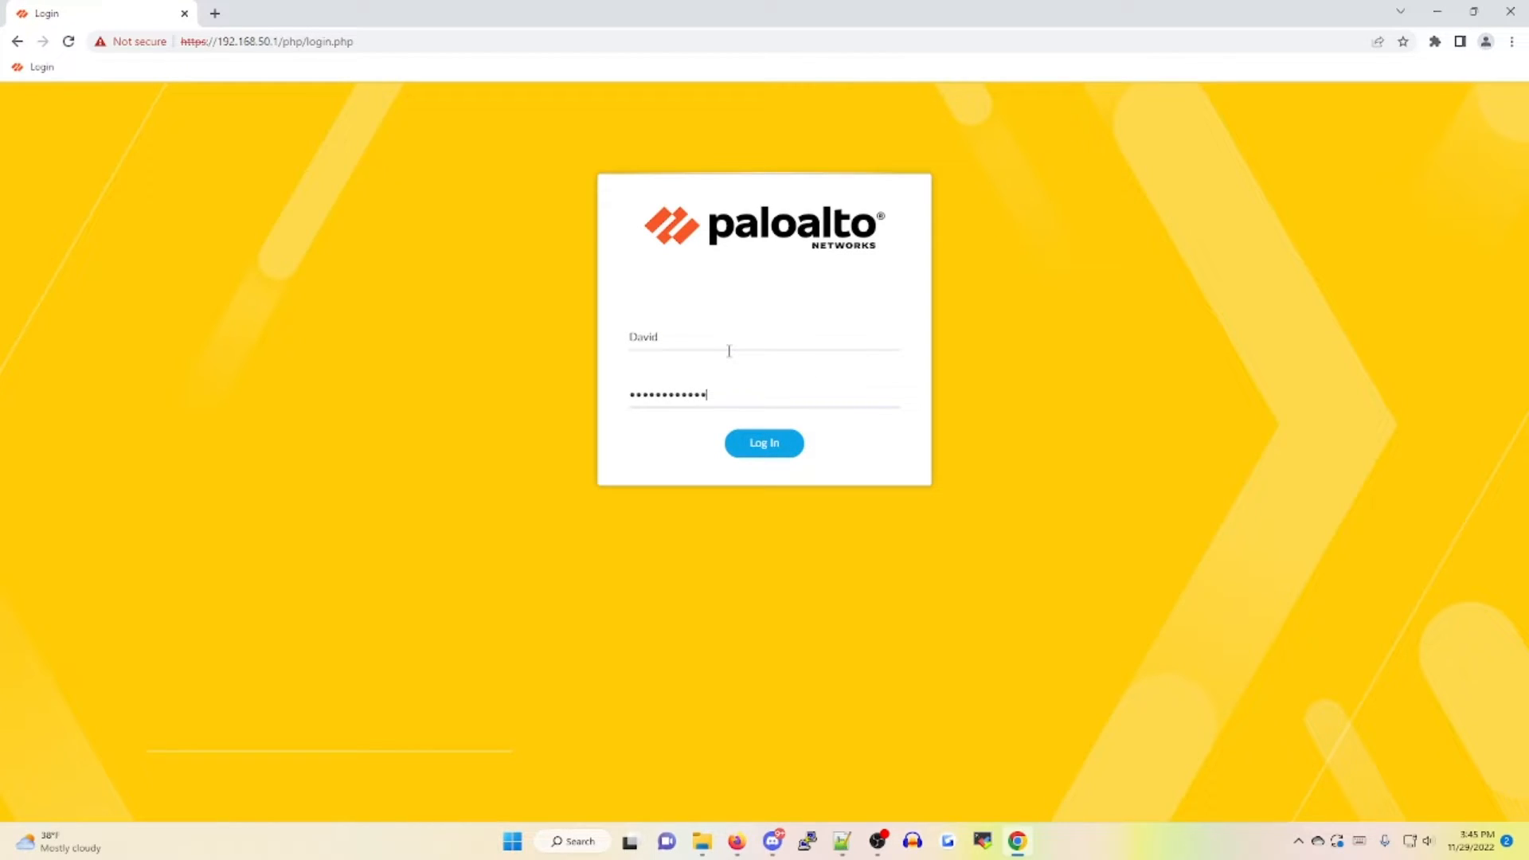
key("Return")
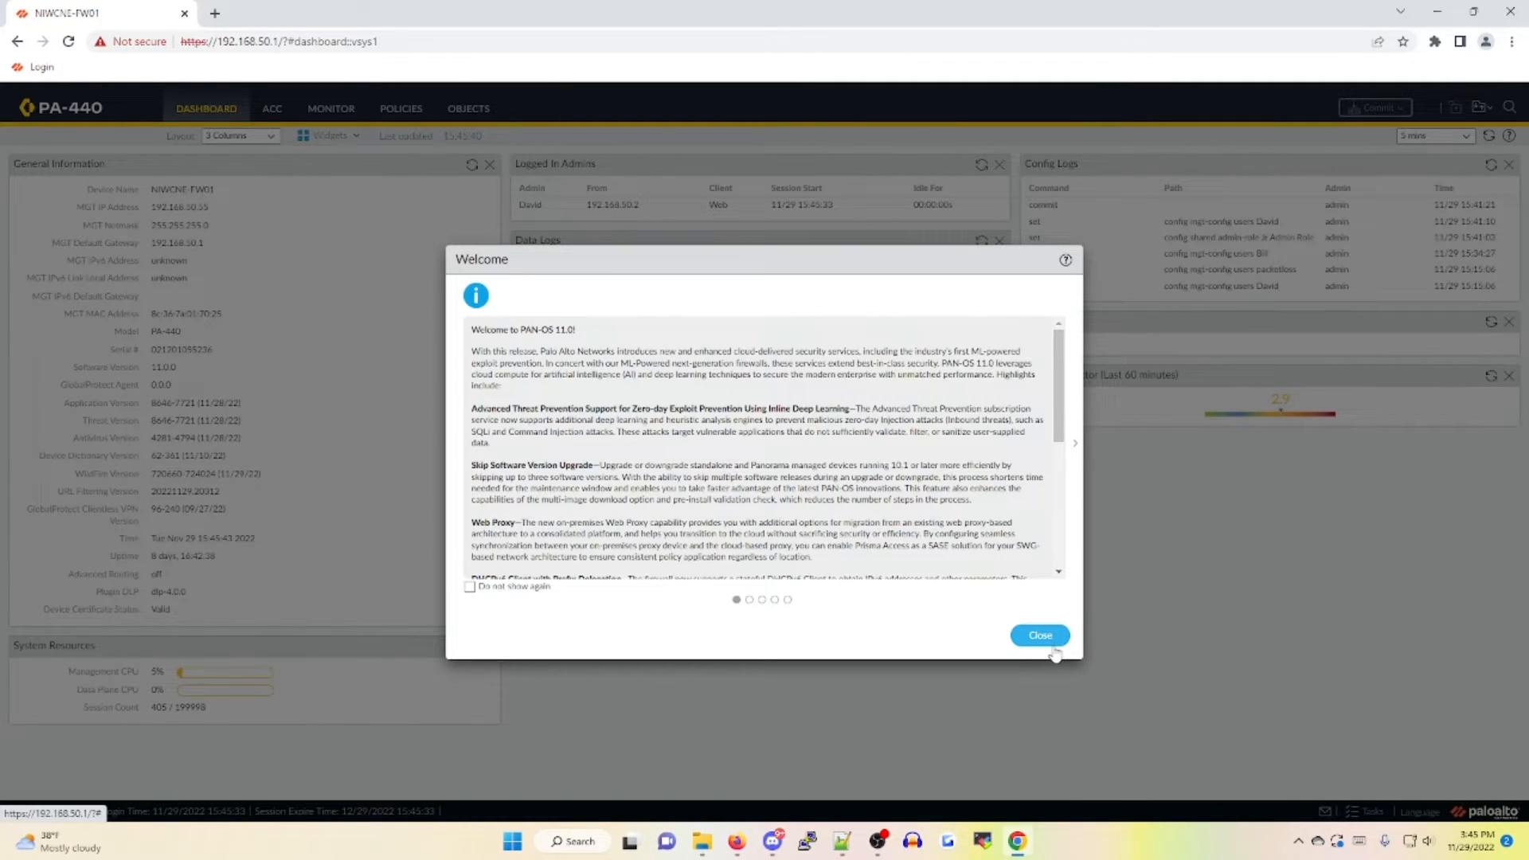
left_click(1051, 641)
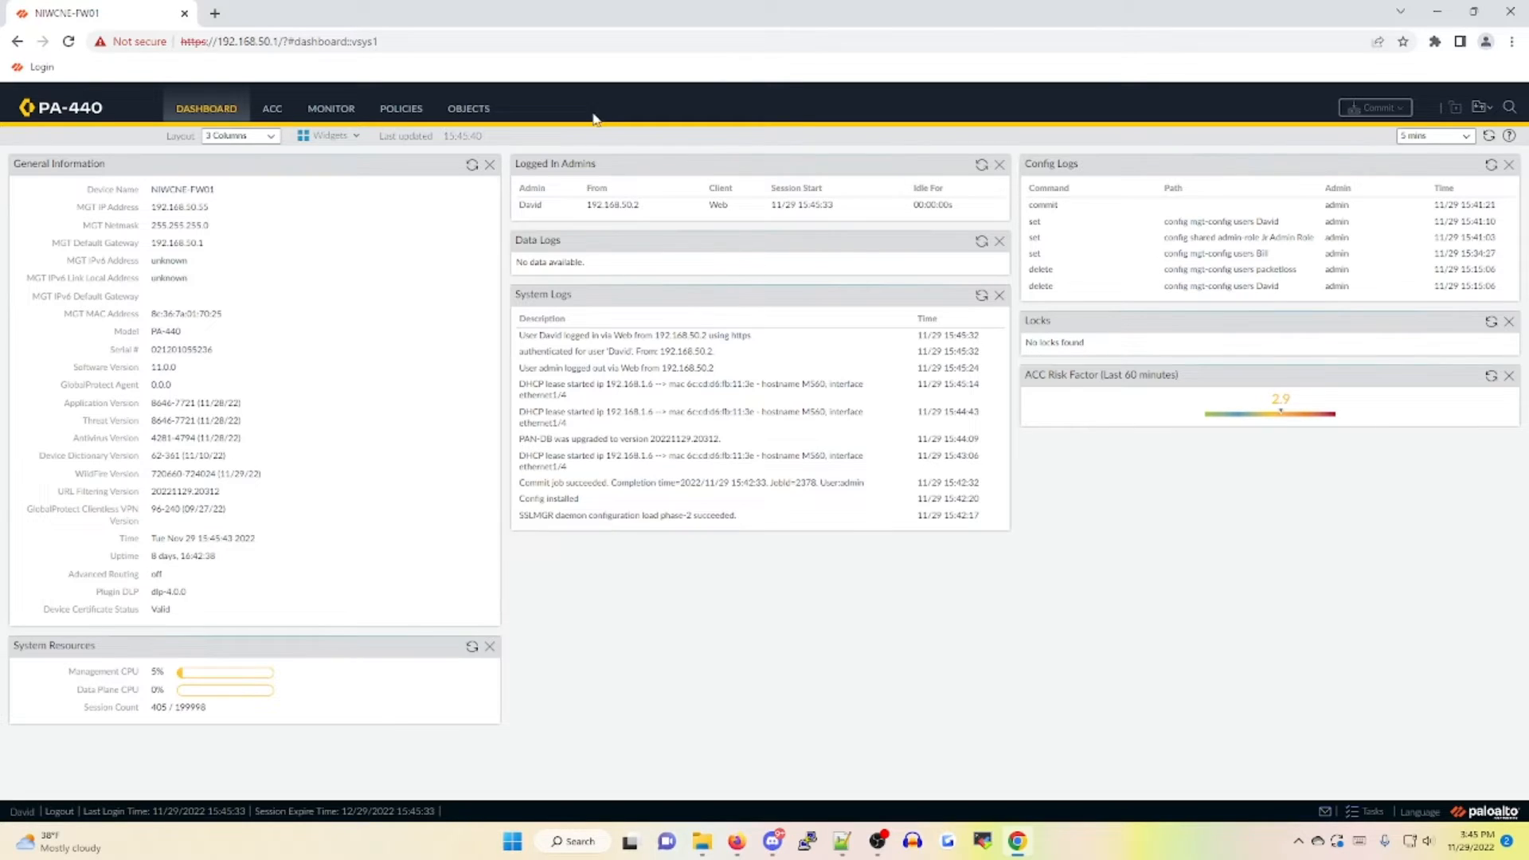
Log out of the role-based account and log in with the new Superuser administrator's username and password.
left_click(57, 812)
left_click(765, 334)
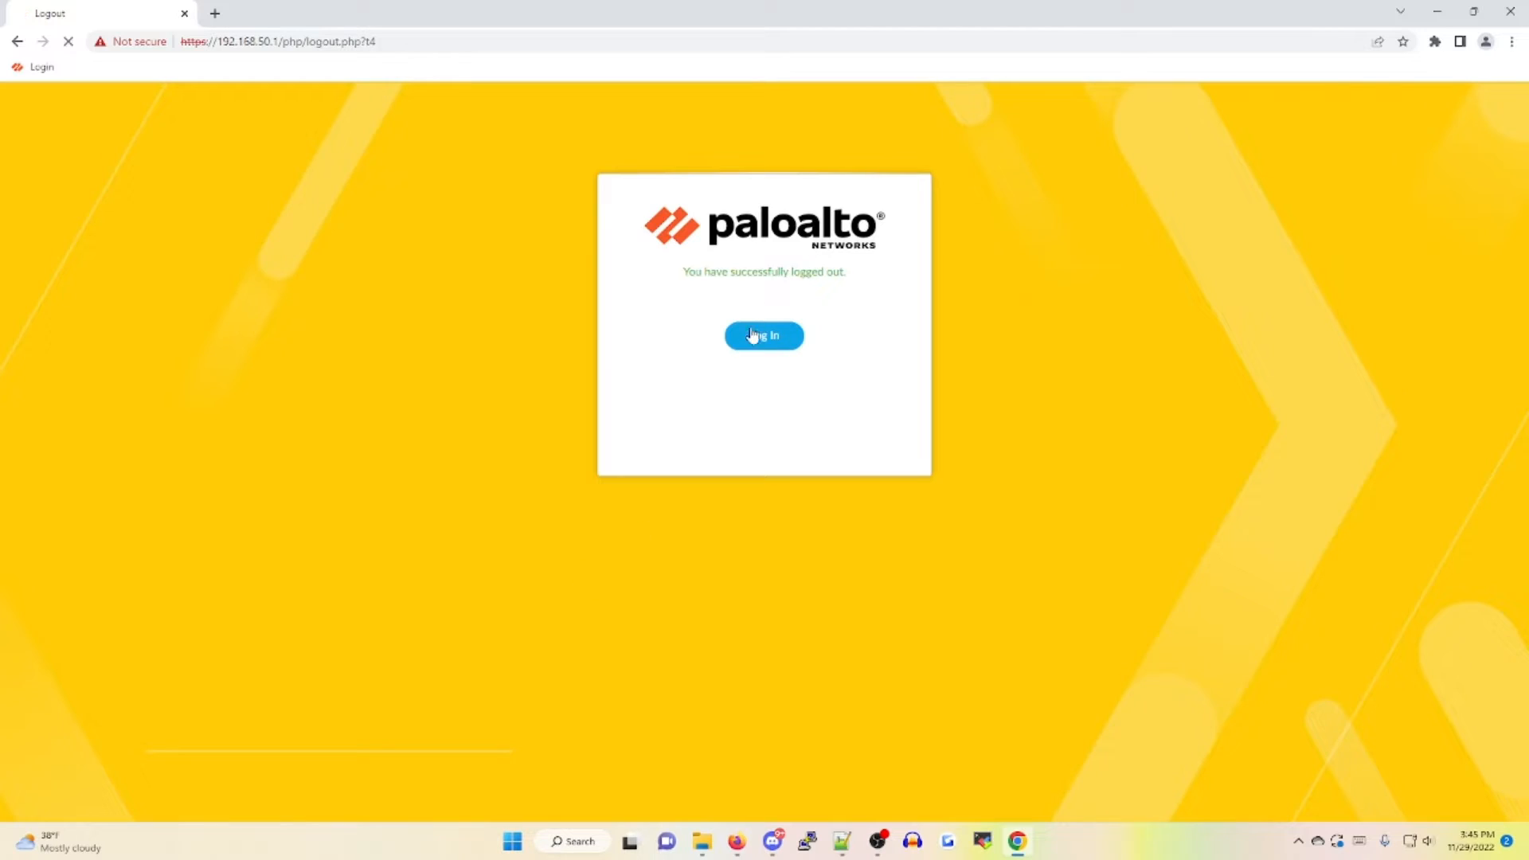
left_click(695, 327)
type("8")
key("Tab")
type("•••••••••••")
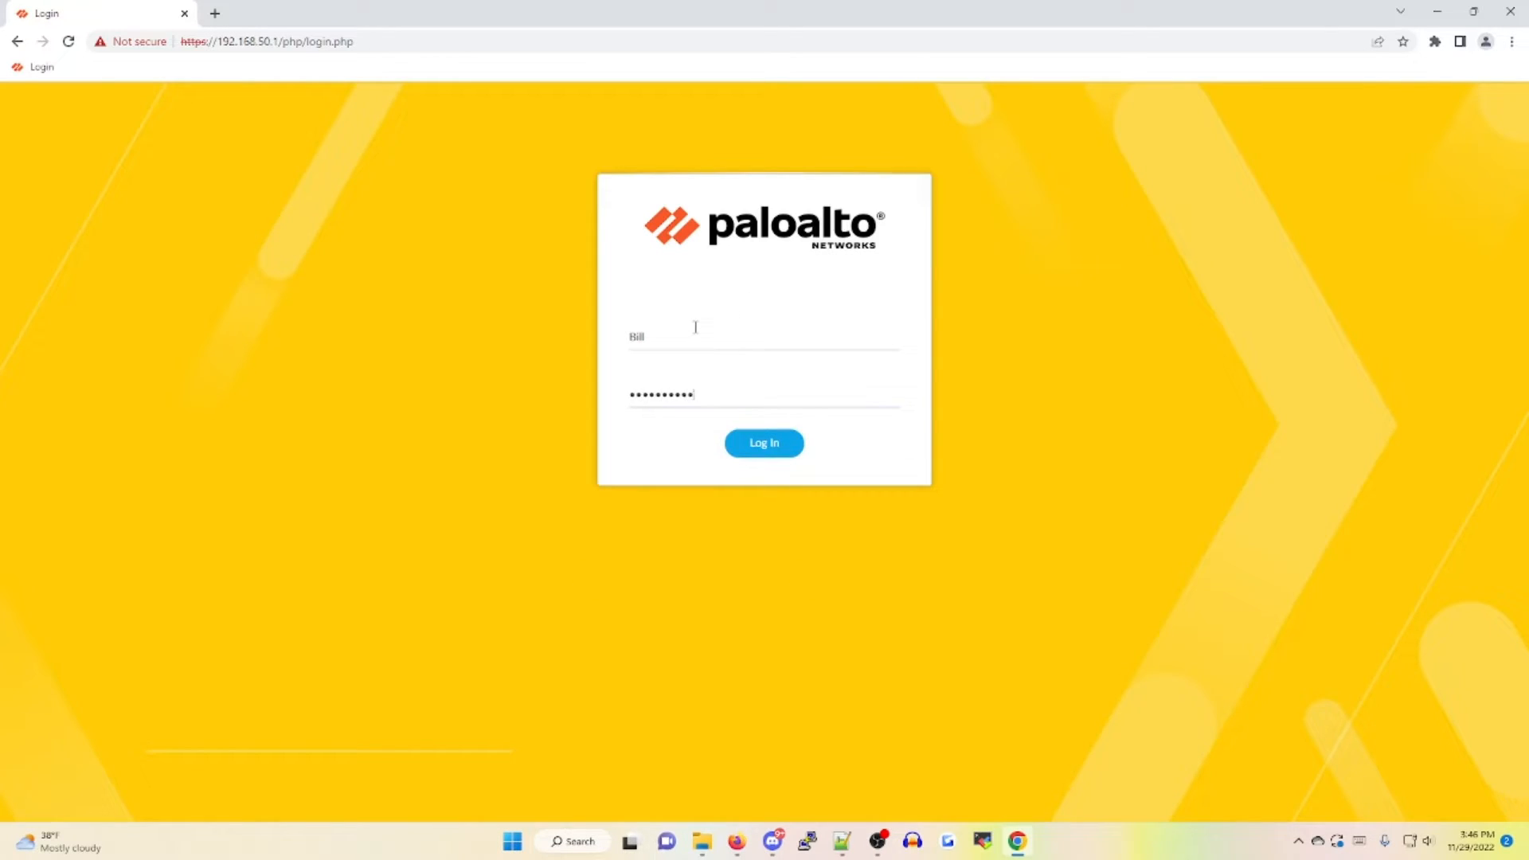
key("Return")
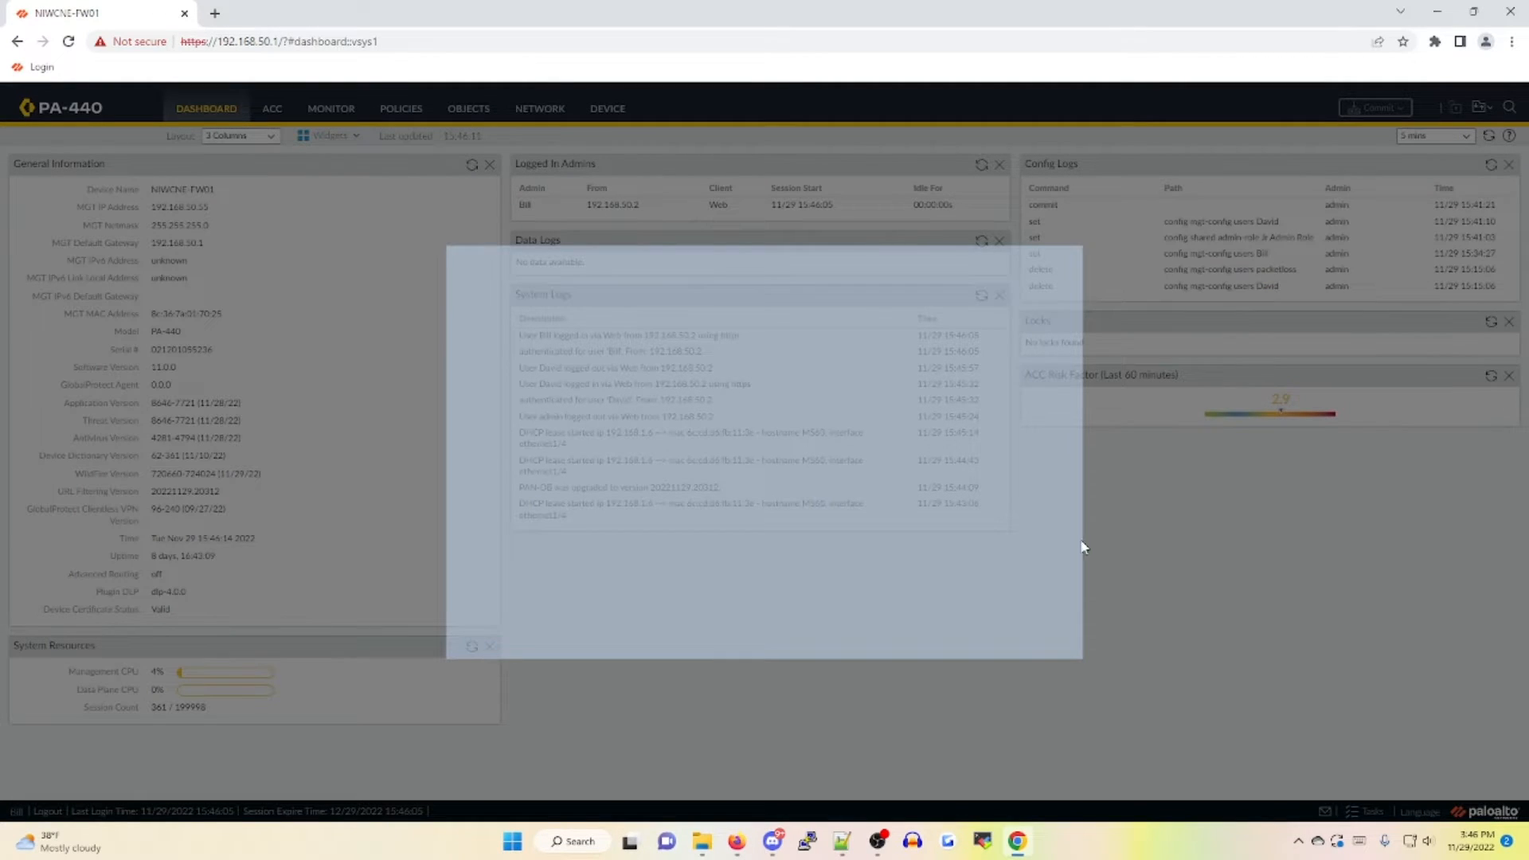
Dismiss the welcome message shown after logging in with the Superuser administrator.
left_click(1041, 638)
left_click(895, 532)
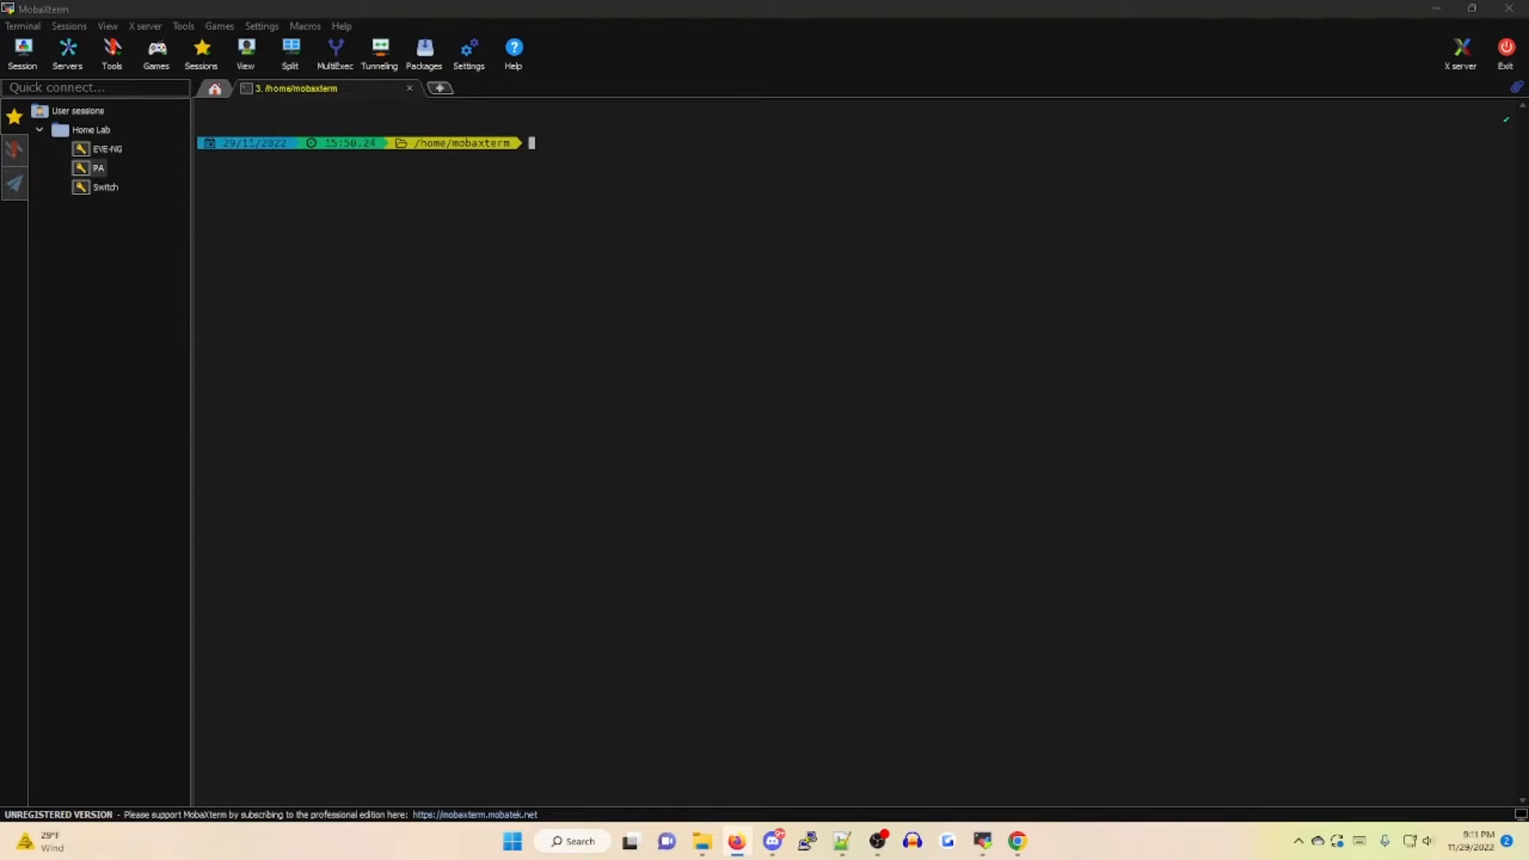
Switch to MobaXterm and open an SSH session to 192.168.50.1 with the role-based administrator's username and account password.
triple_click(1119, 397)
left_click(1142, 397)
type("ssh 192.165")
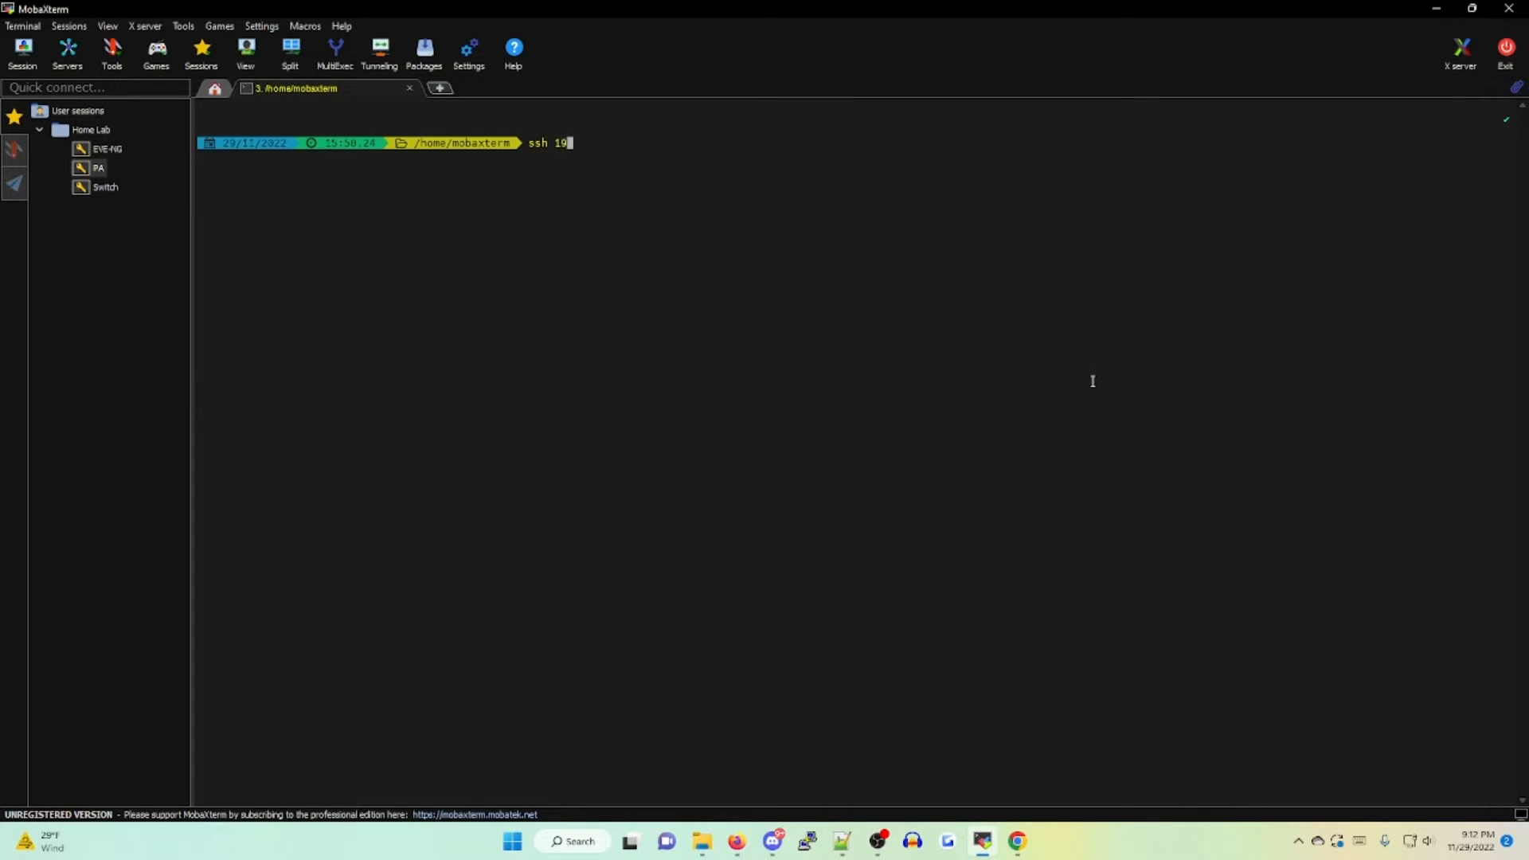
type(".50.1 -l David")
key("Return")
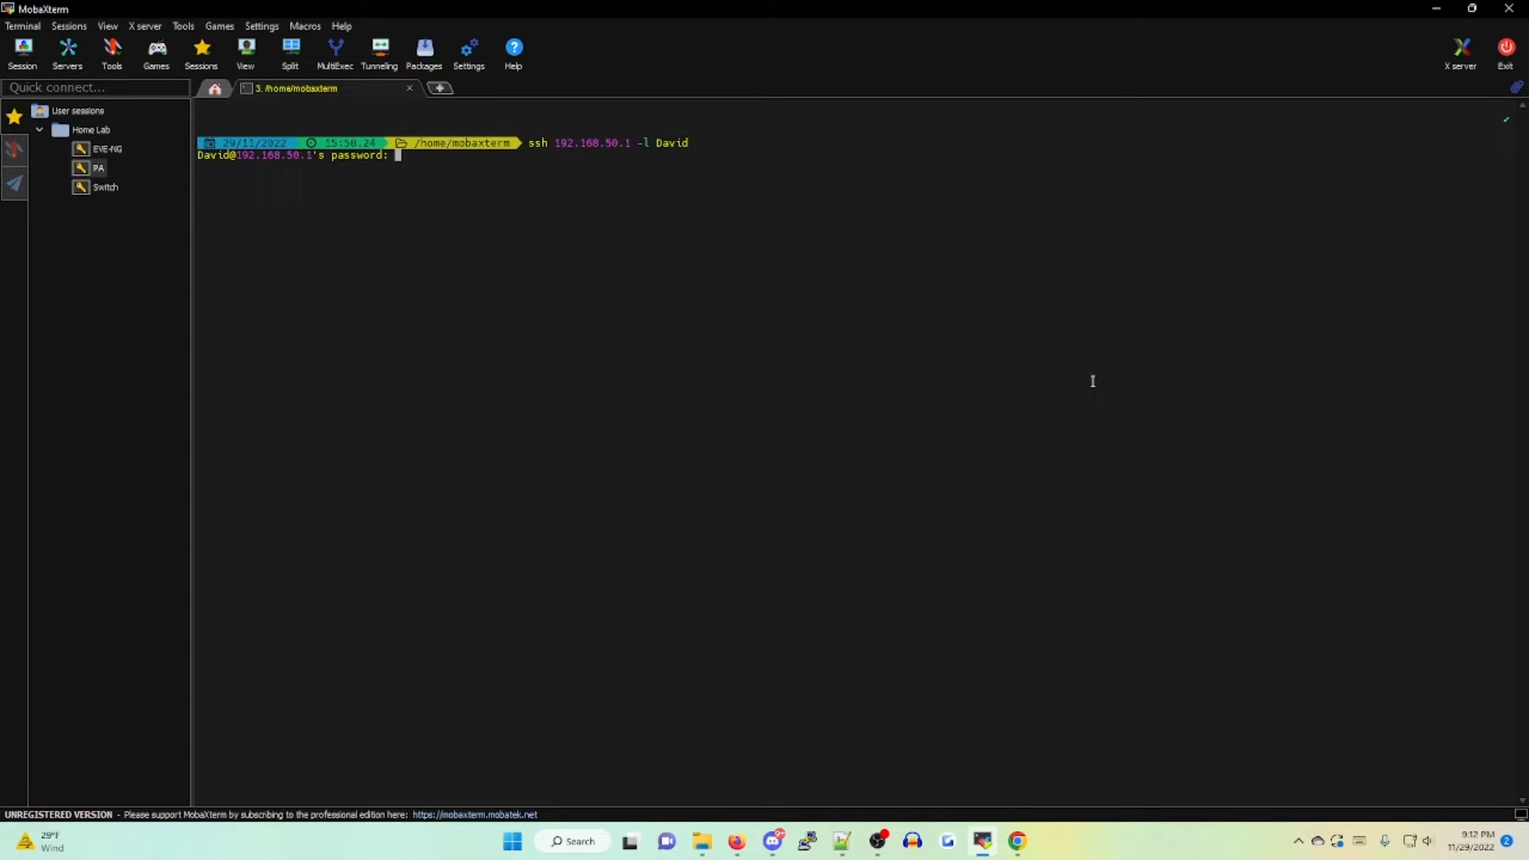
key("Return")
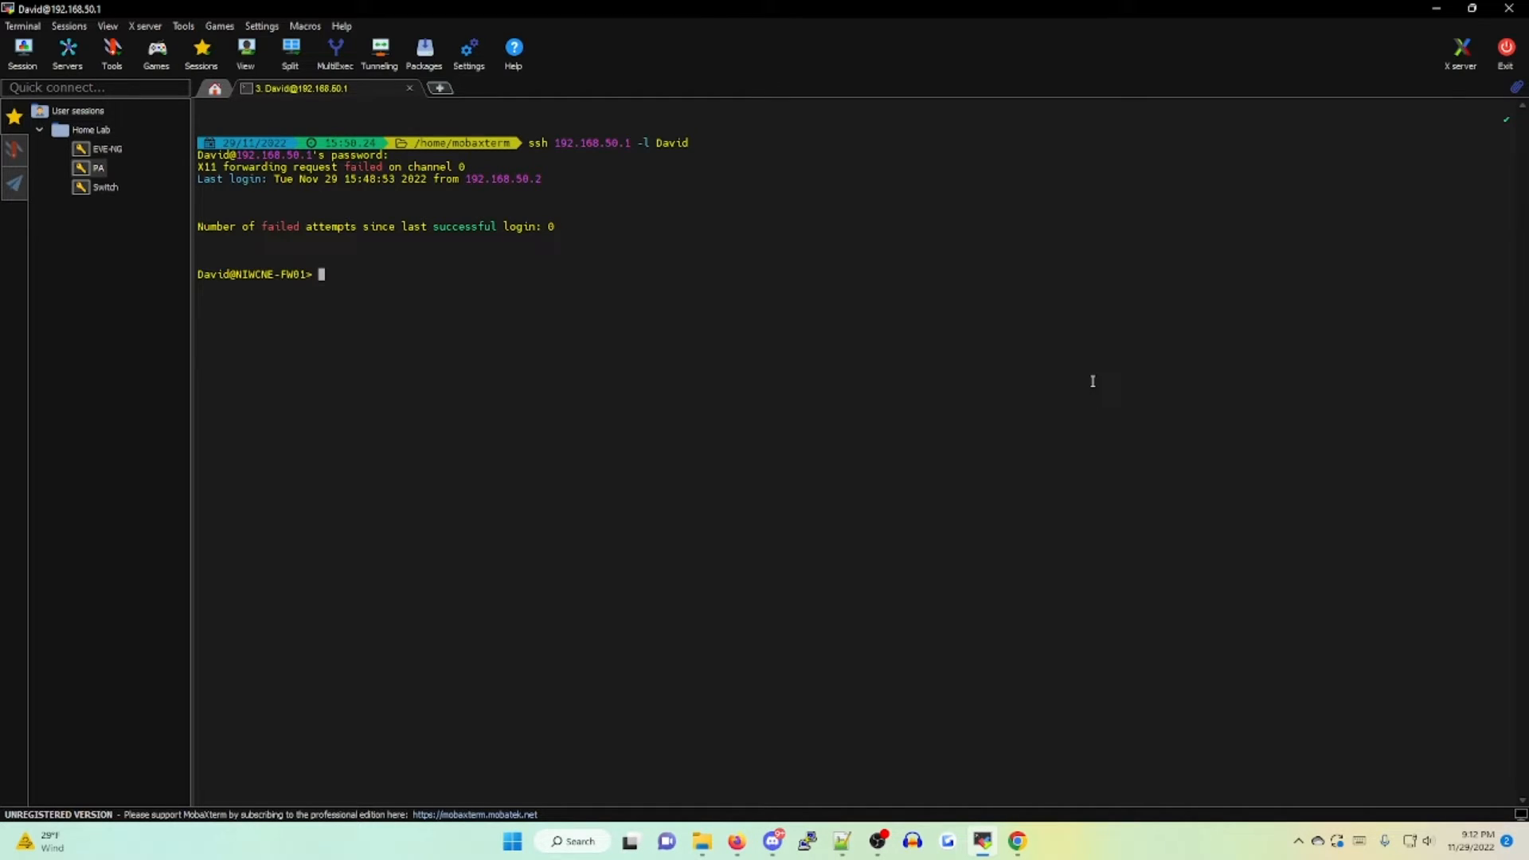
Enter configuration mode, list the commands available to the role-based administrator, and exit configuration mode.
type("configure")
key("Return")
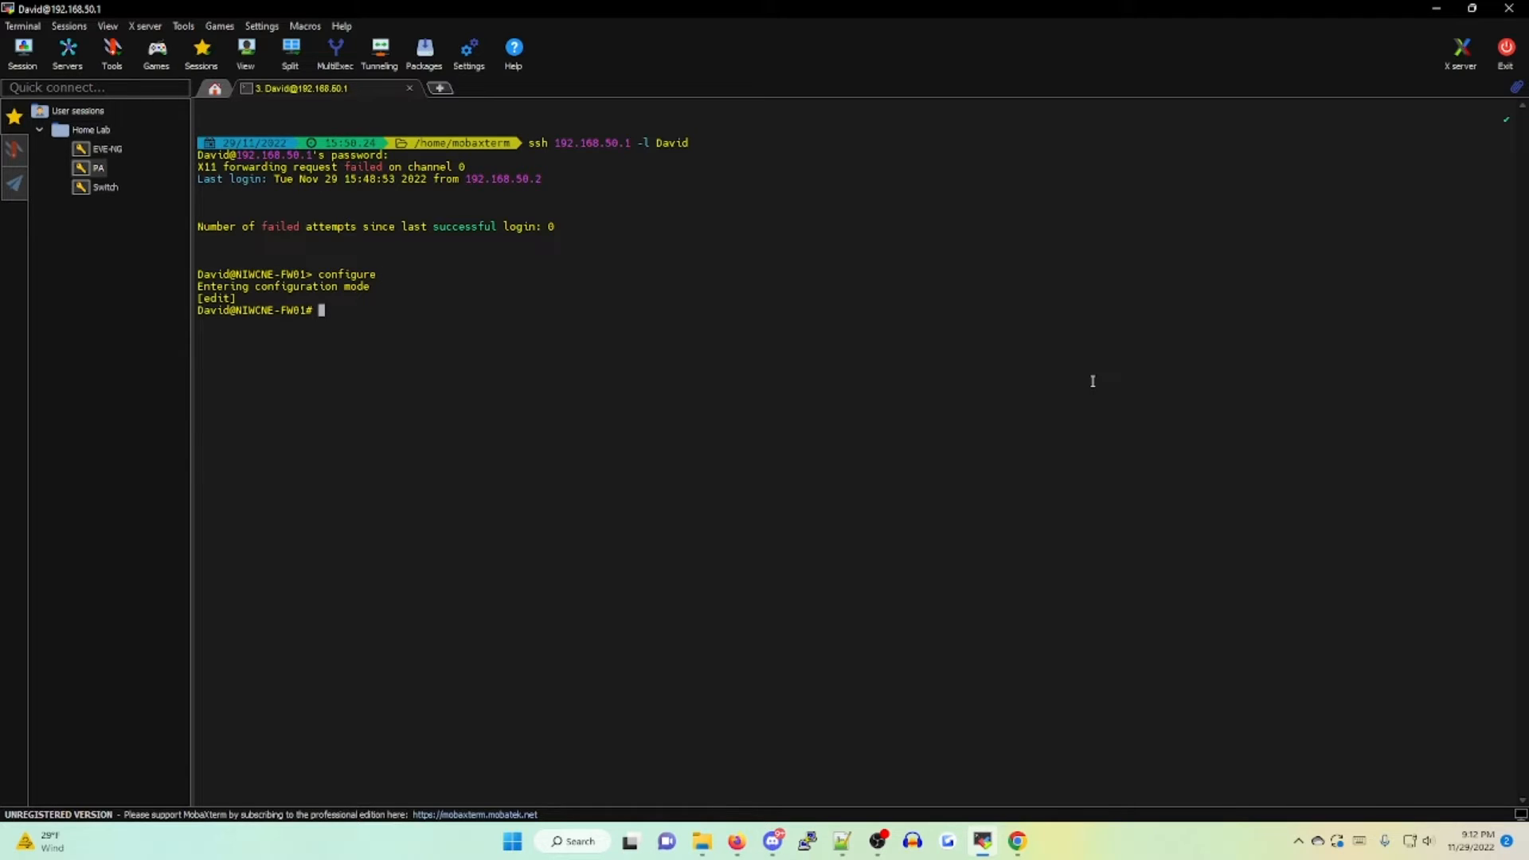
key("question")
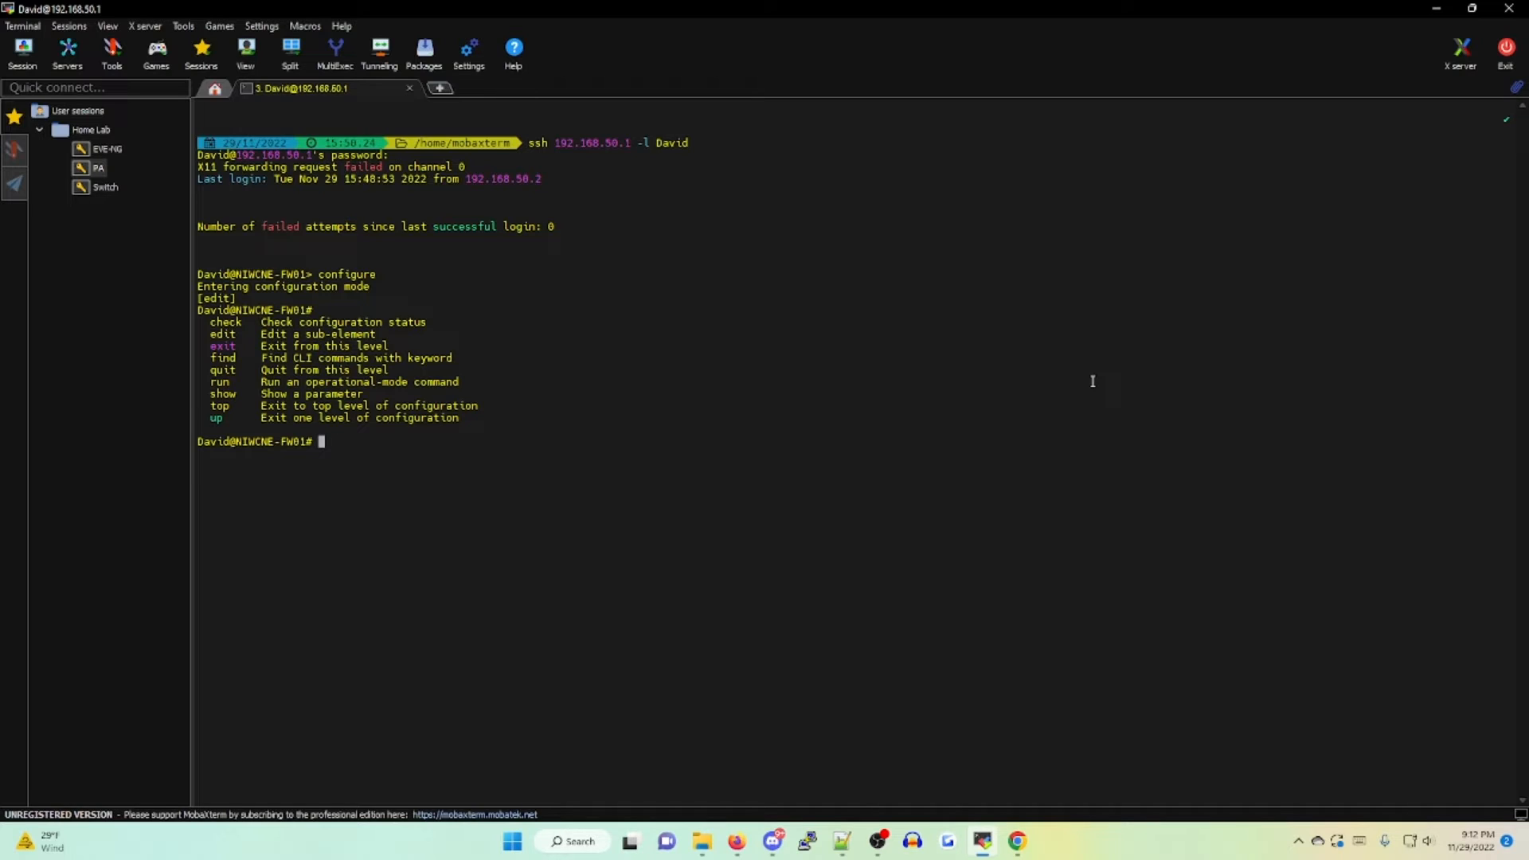
type("exit")
key("Return")
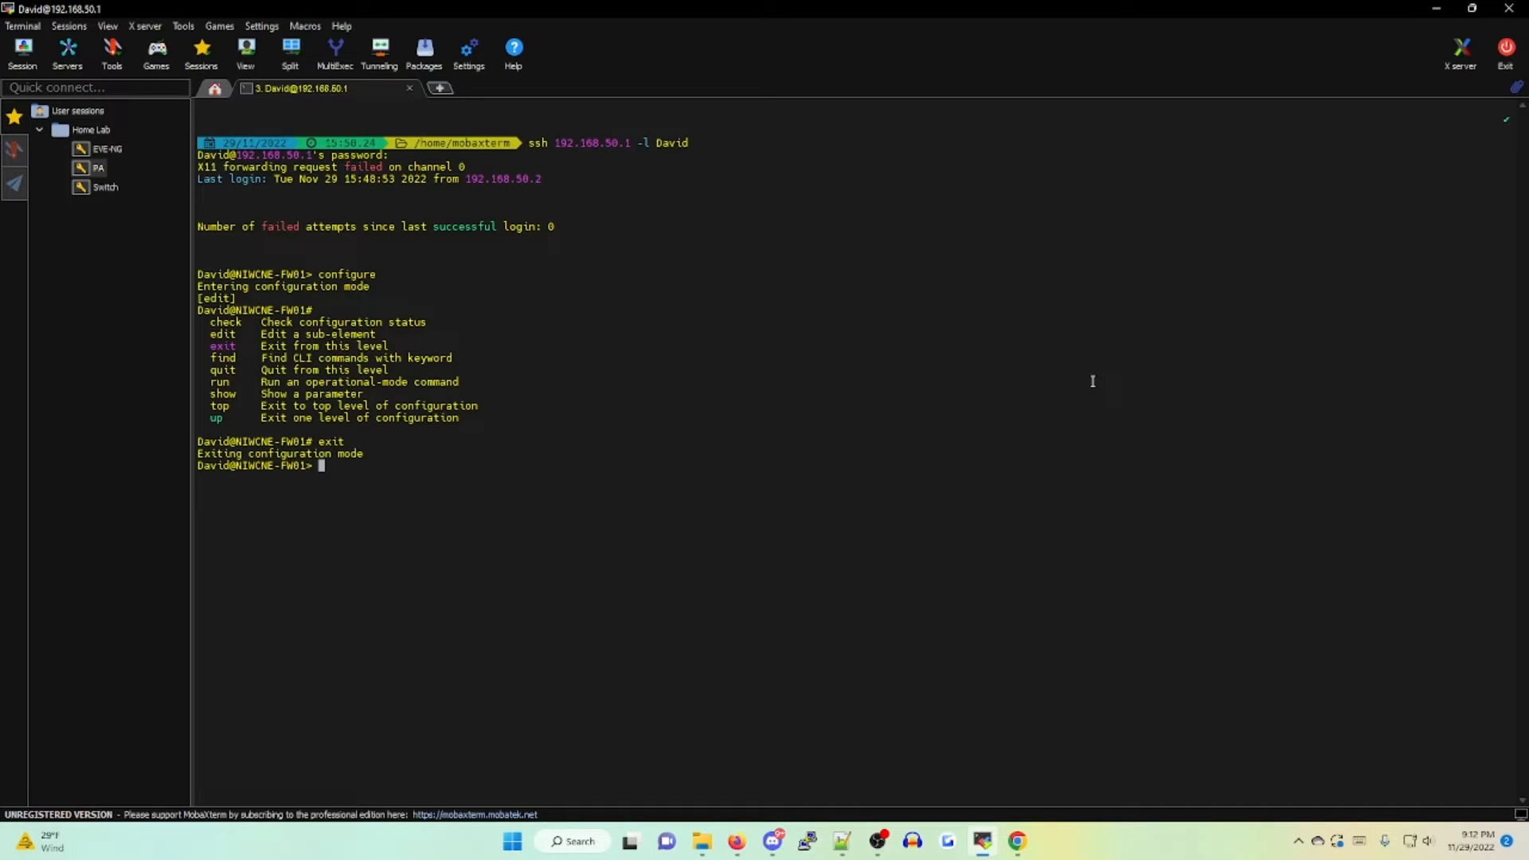
List the available show options in operational mode and close the role-based administrator's SSH session.
type("show")
key("question")
key("q")
key("BackSpace")
key("BackSpace")
key("BackSpace")
key("BackSpace")
key("BackSpace")
type("exit")
key("Return")
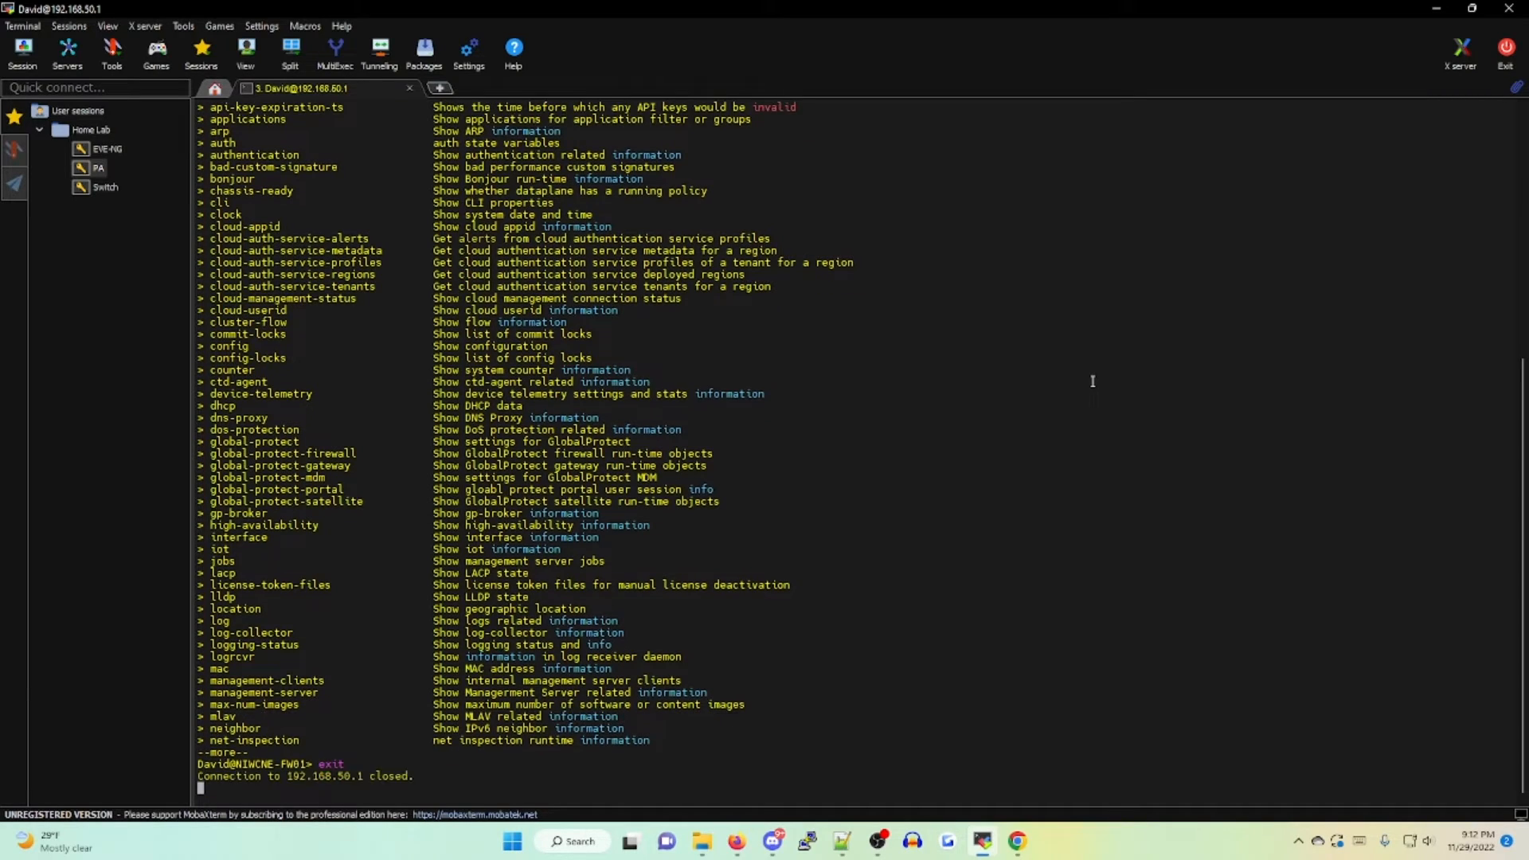
Open an SSH session to 192.168.50.1 with the new Superuser administrator's username and account password.
key("Up")
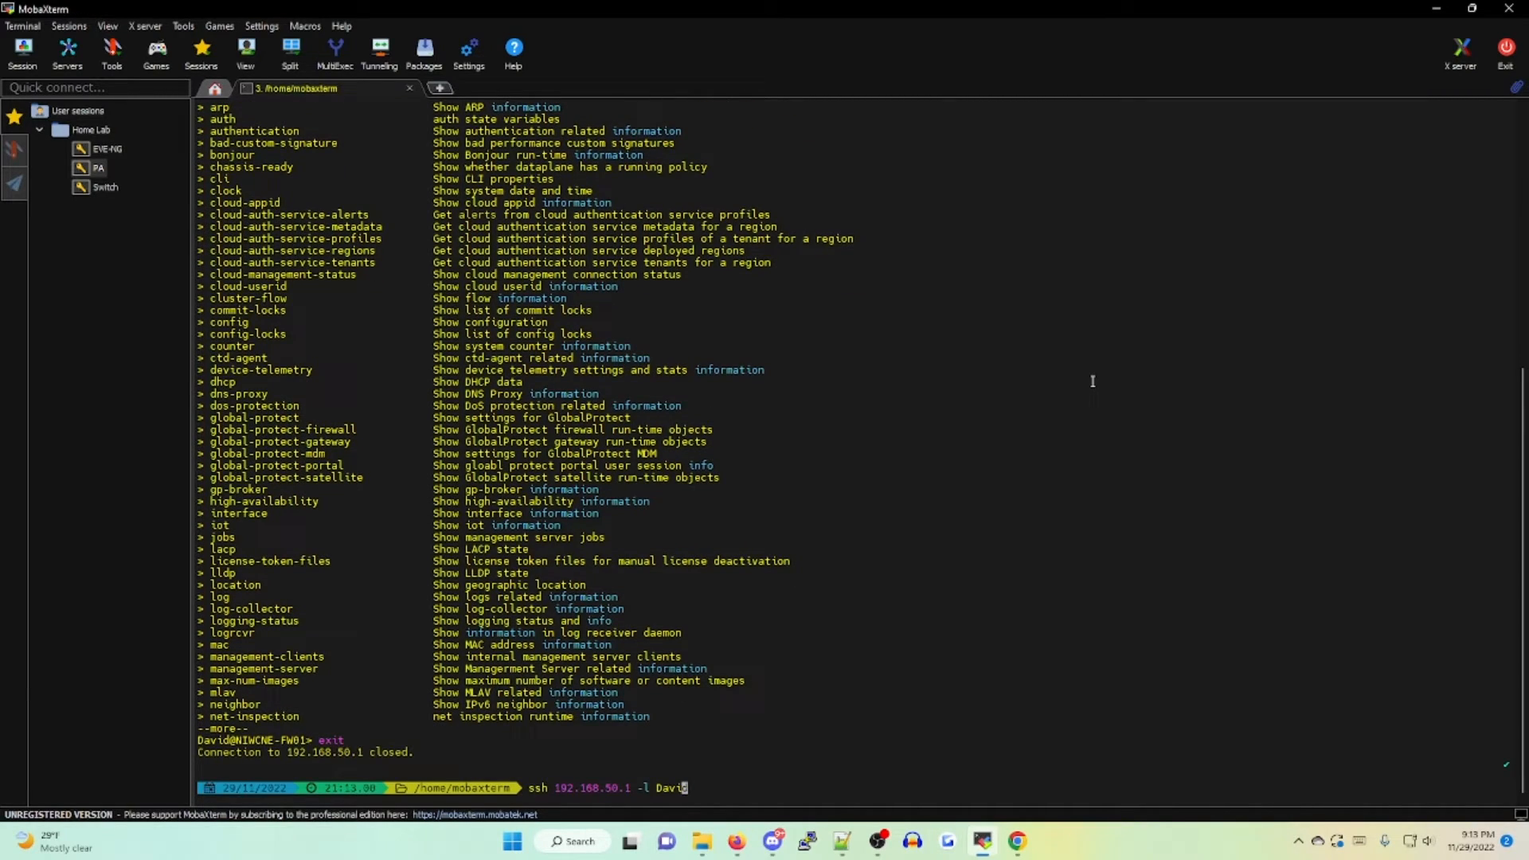
key("BackSpace")
key("BackSpace")
key("BackSpace")
key("BackSpace")
key("BackSpace")
type("Bill")
key("Return")
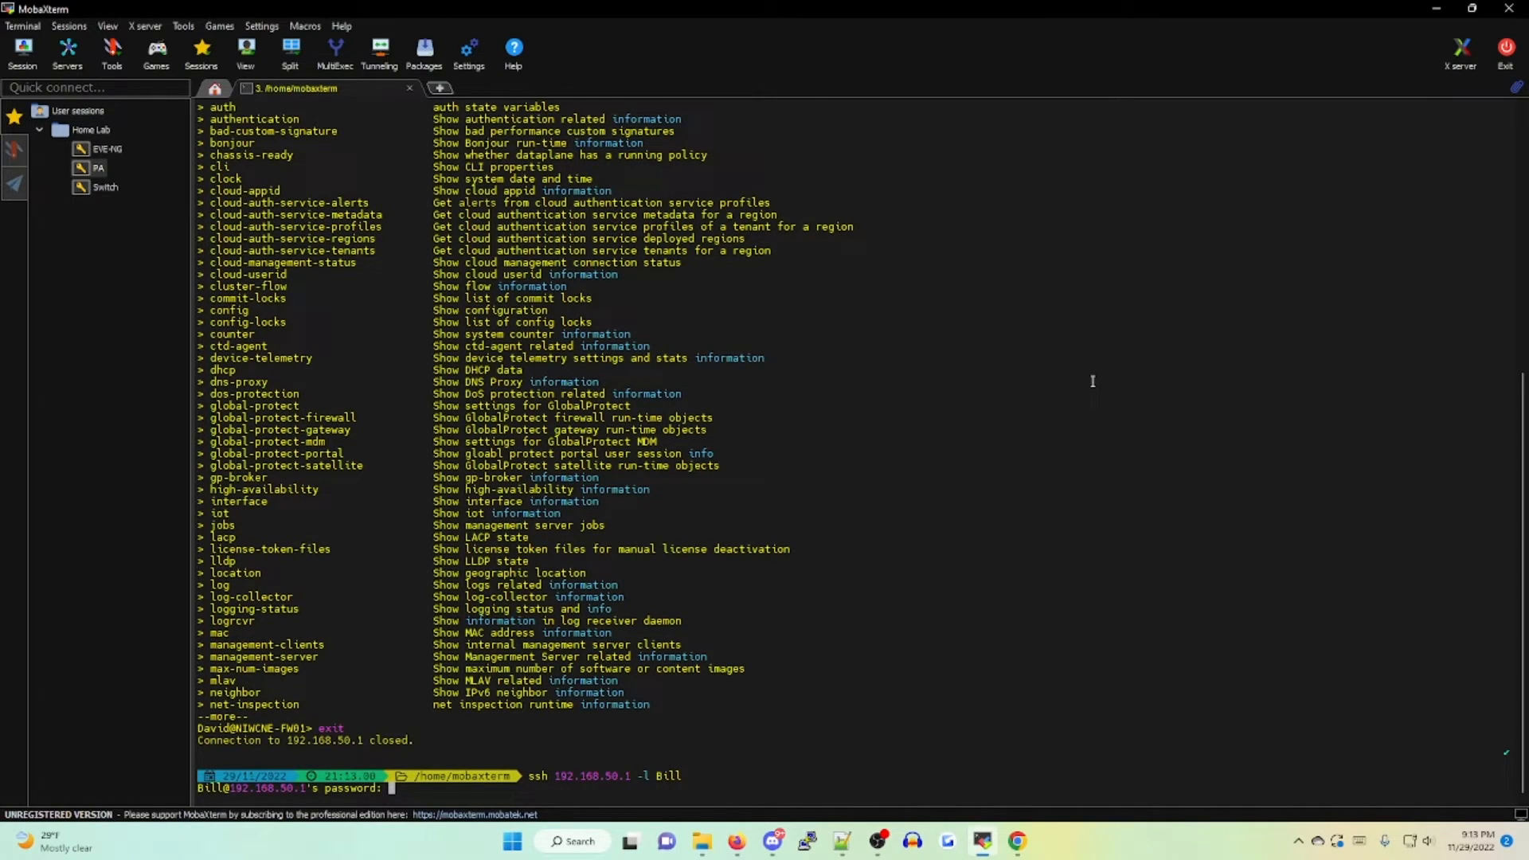
key("Return")
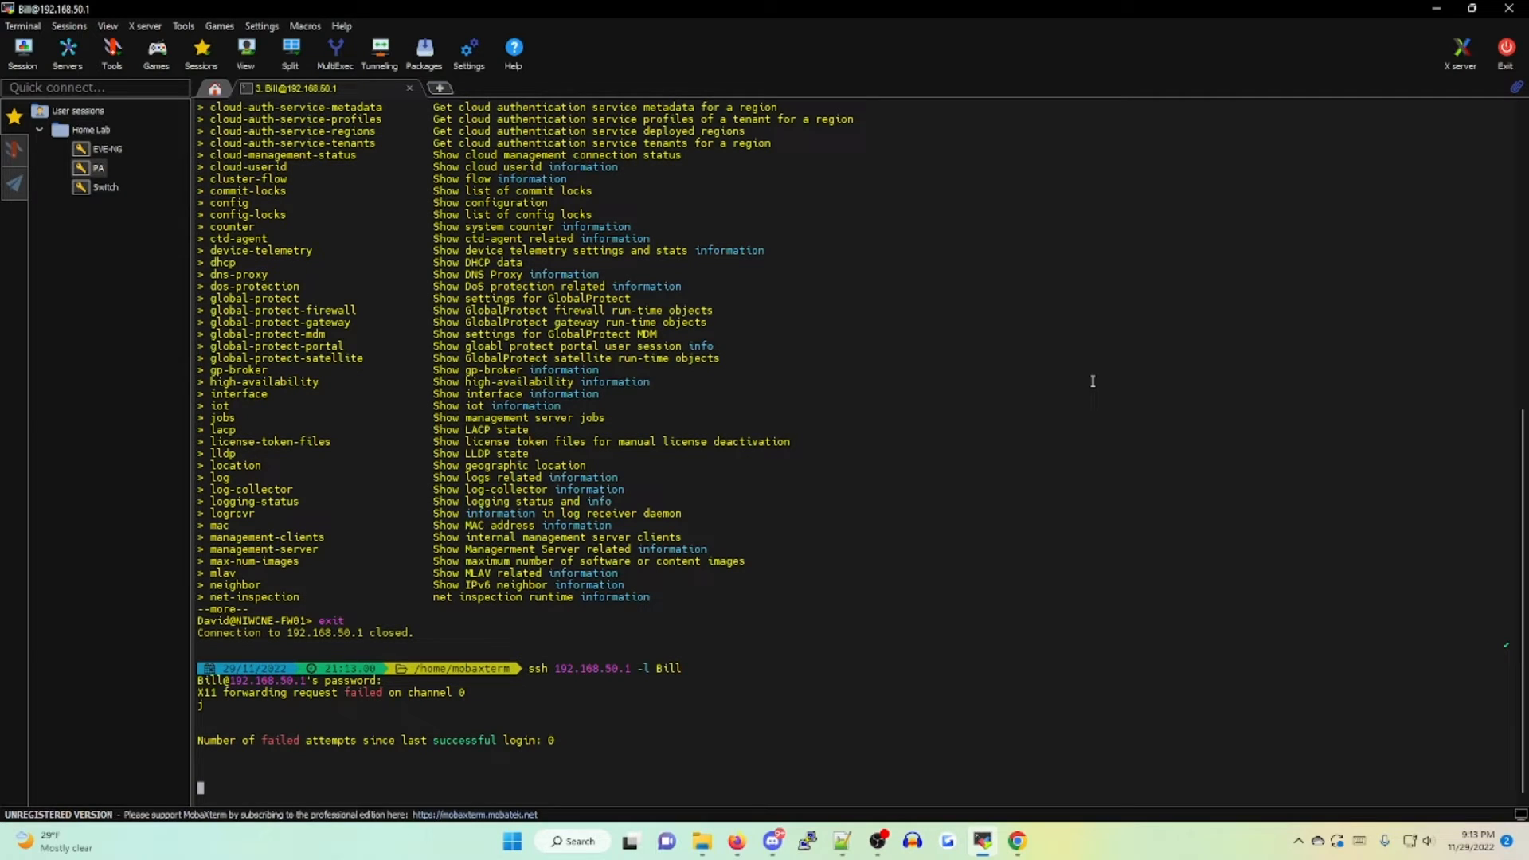
Enter configuration mode as the Superuser, list the available commands, highlight the set command, and exit configuration mode.
key("BackSpace")
type("configure")
key("Return")
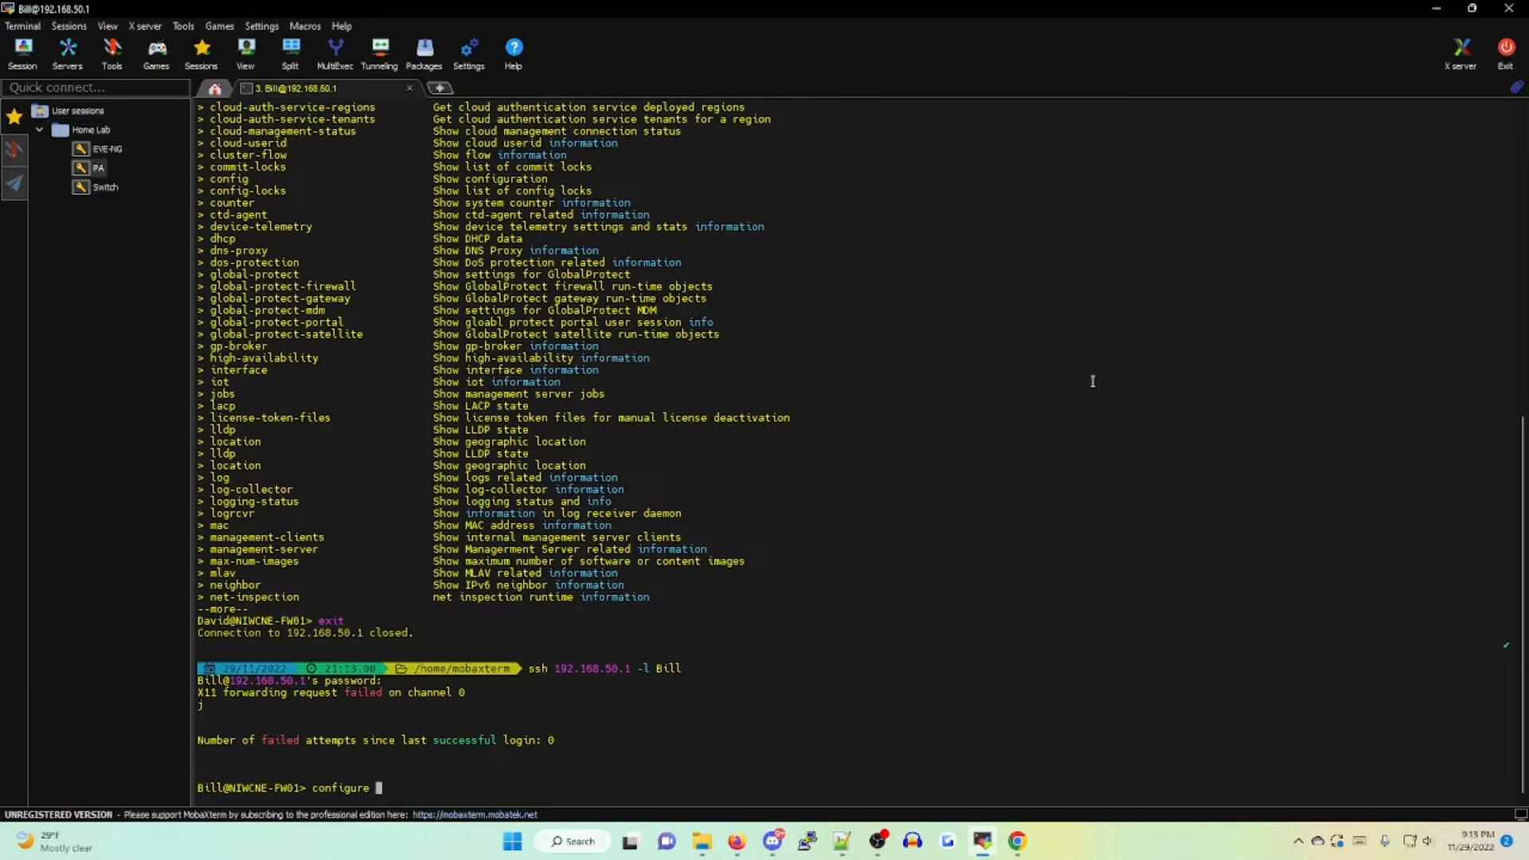
key("question")
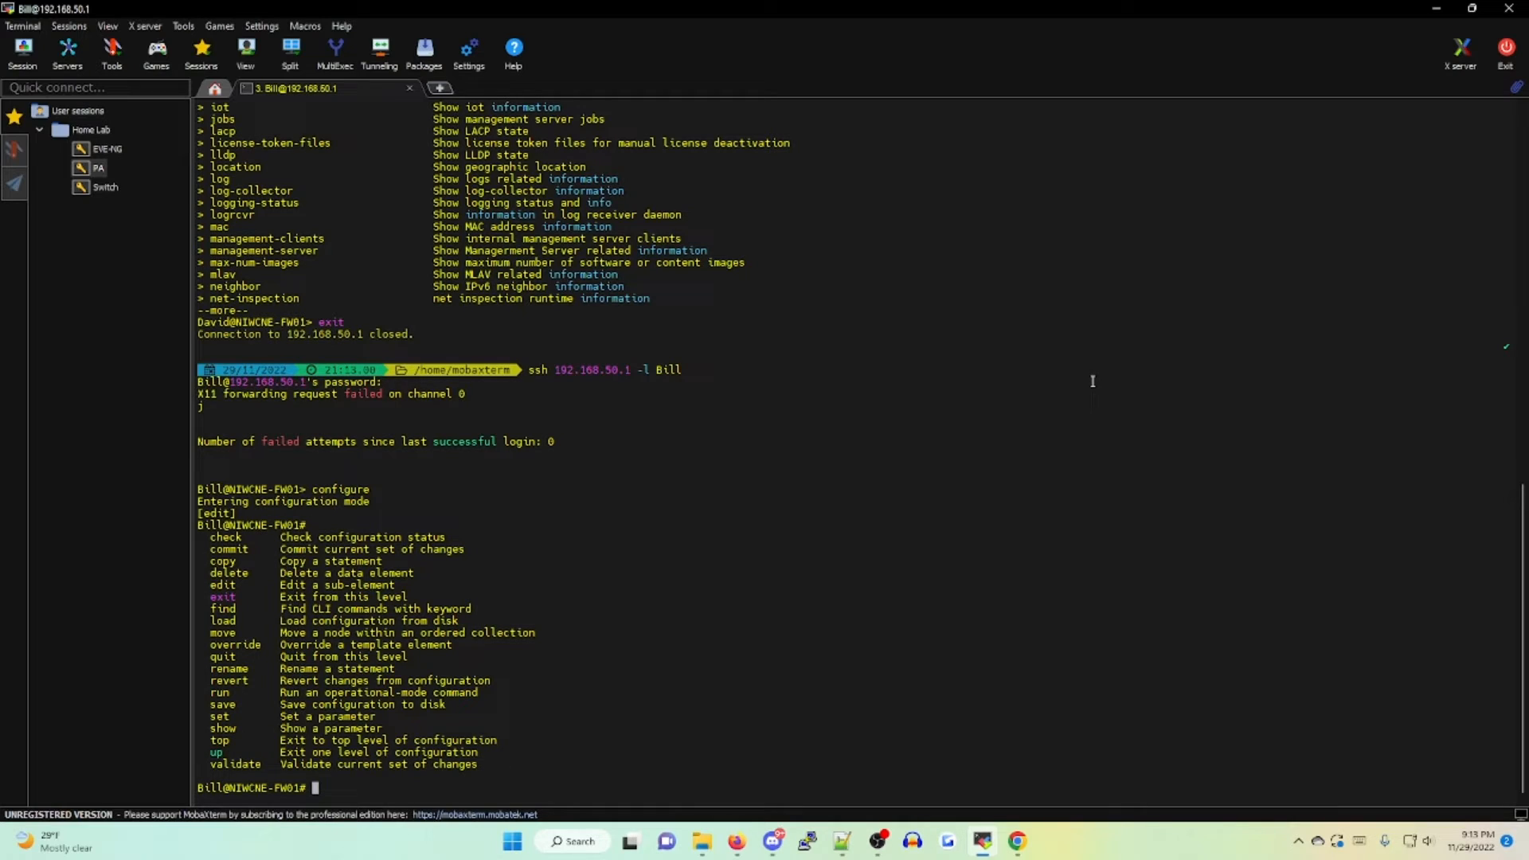
triple_click(214, 716)
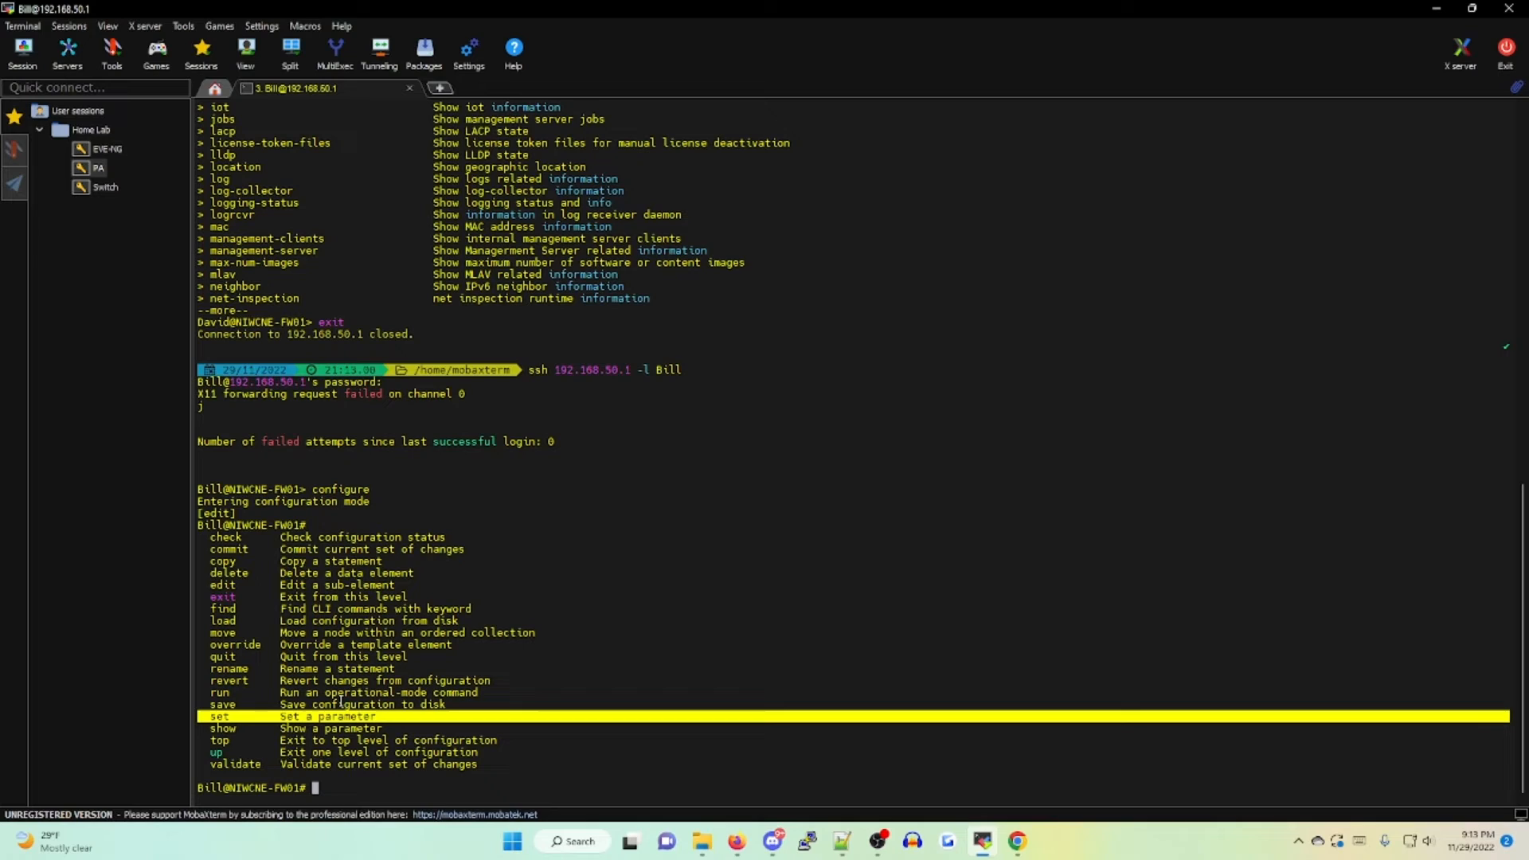
type("exit")
key("Return")
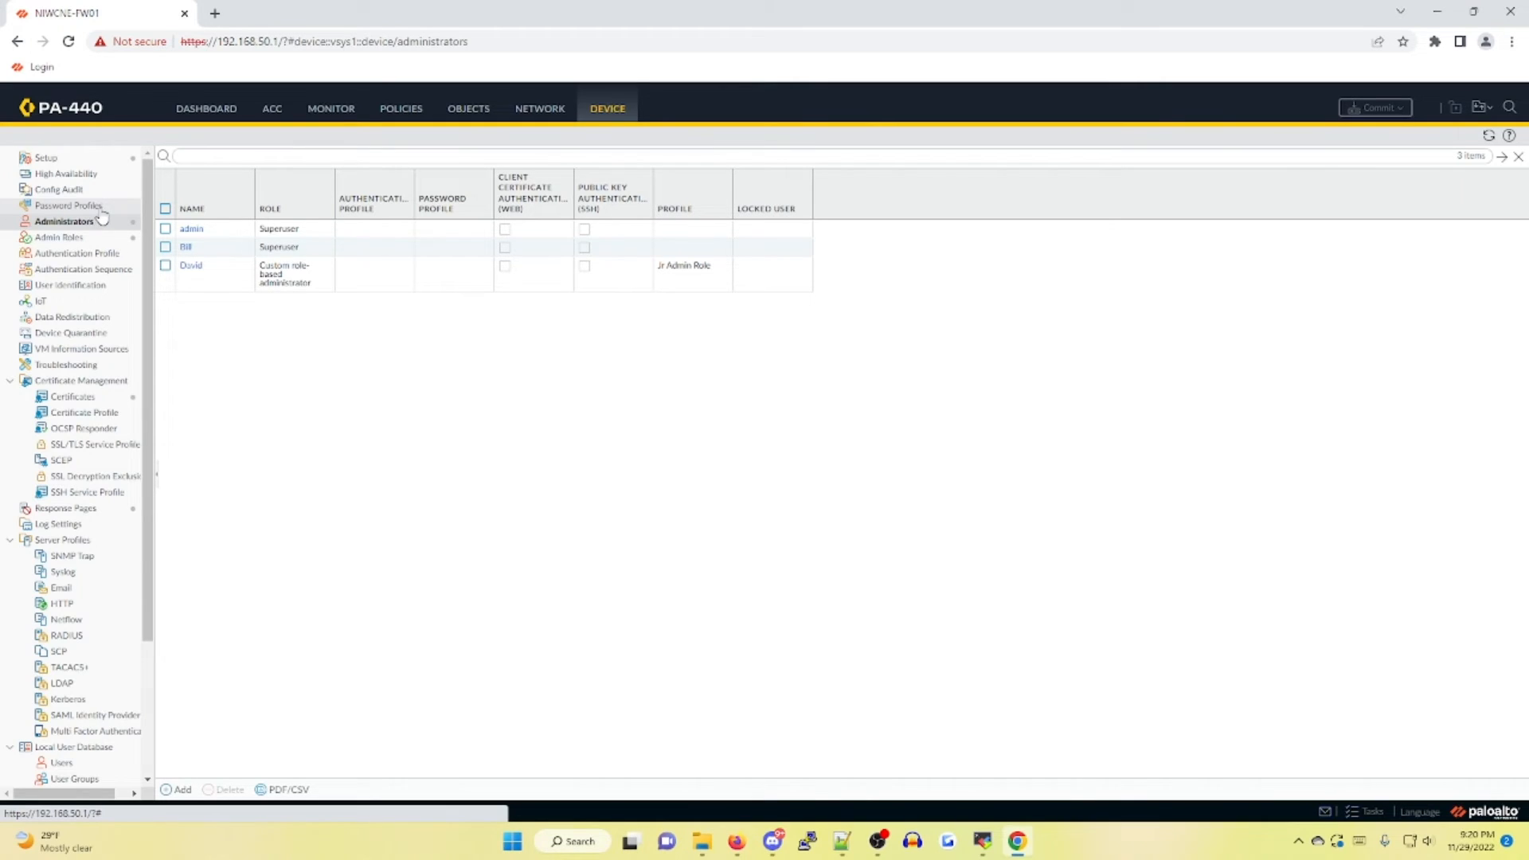
In the firewall's web interface, add a password profile named Password-Profile with a 120-day required change period and a 15-day expiration warning.
left_click(69, 206)
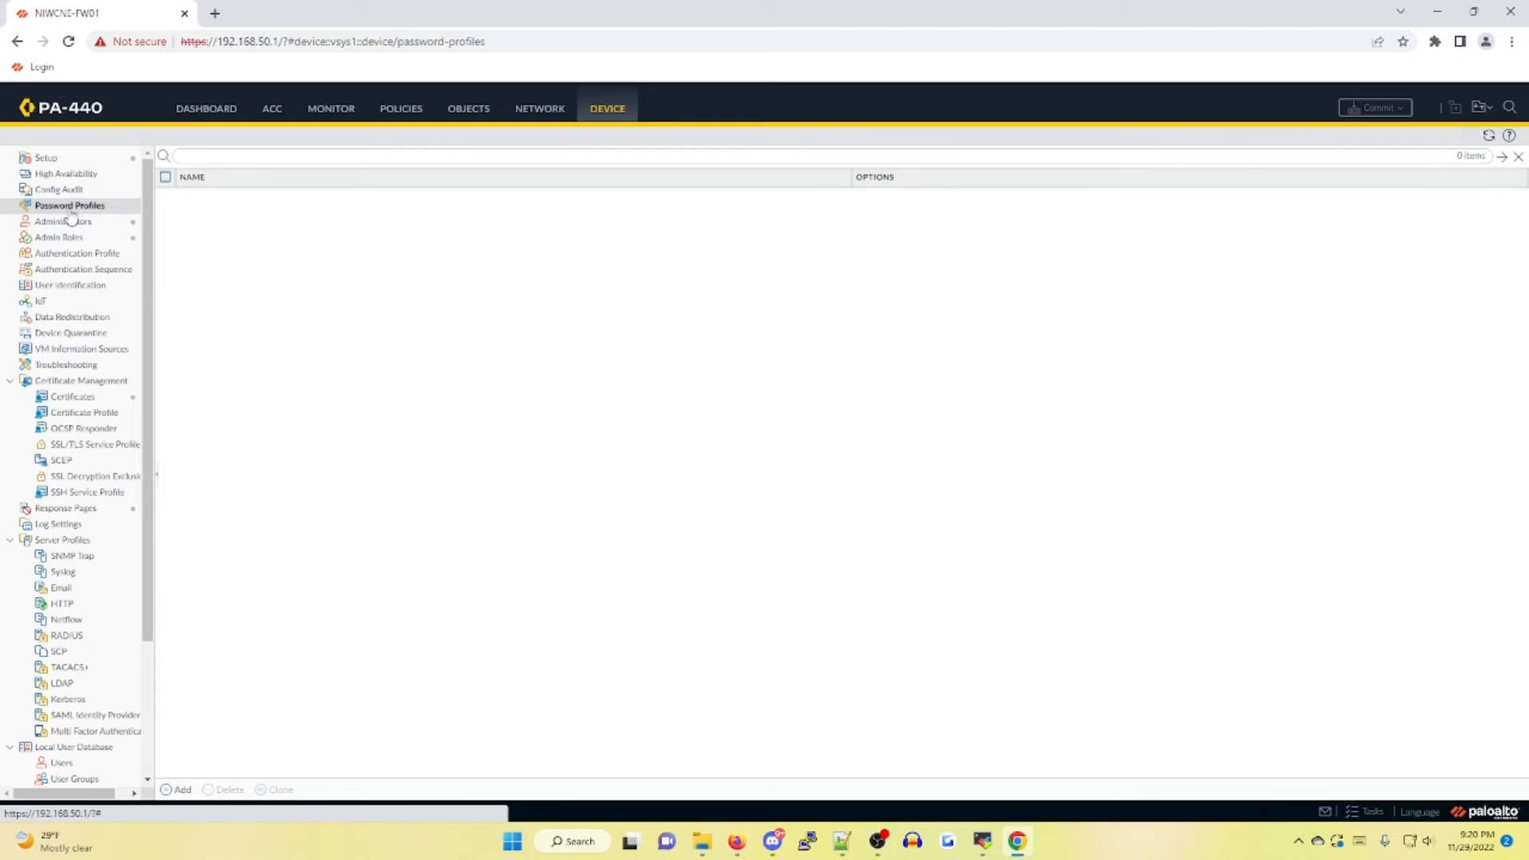
left_click(177, 790)
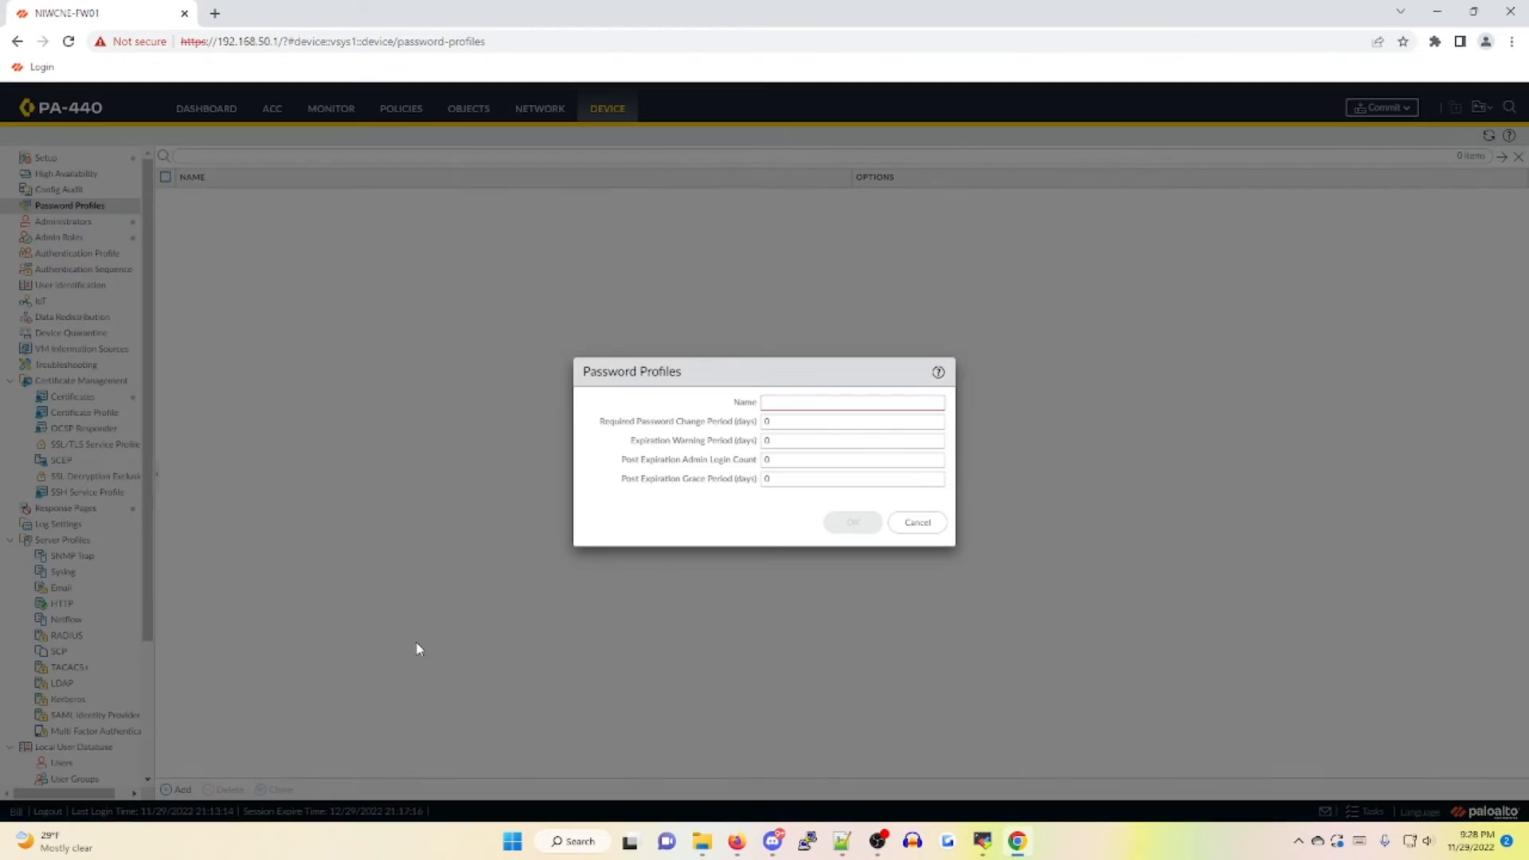
type("Pa")
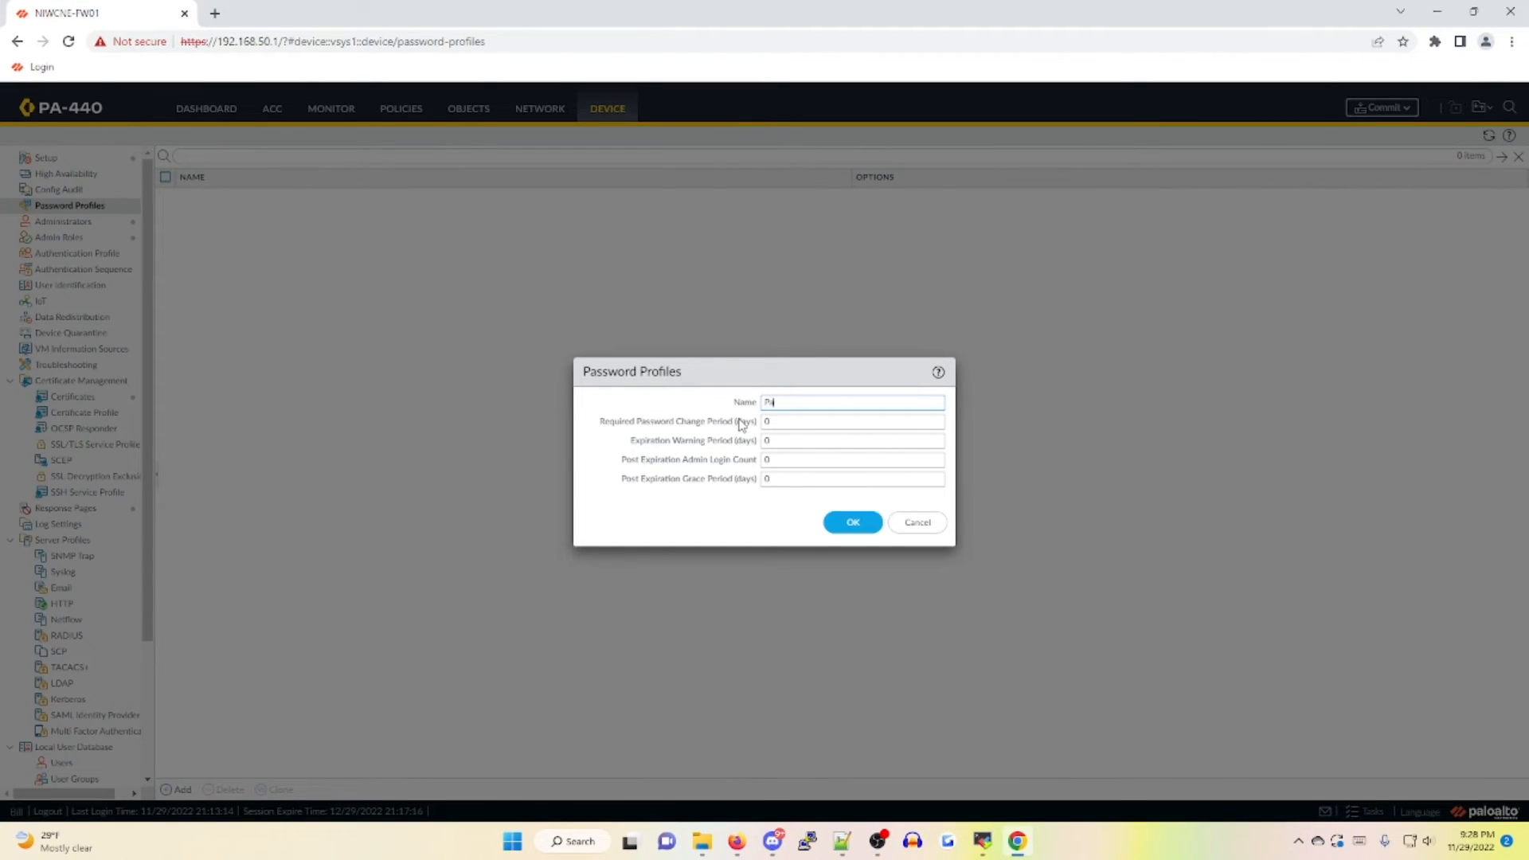
type("ssword-Profile")
left_click(802, 428)
type("120")
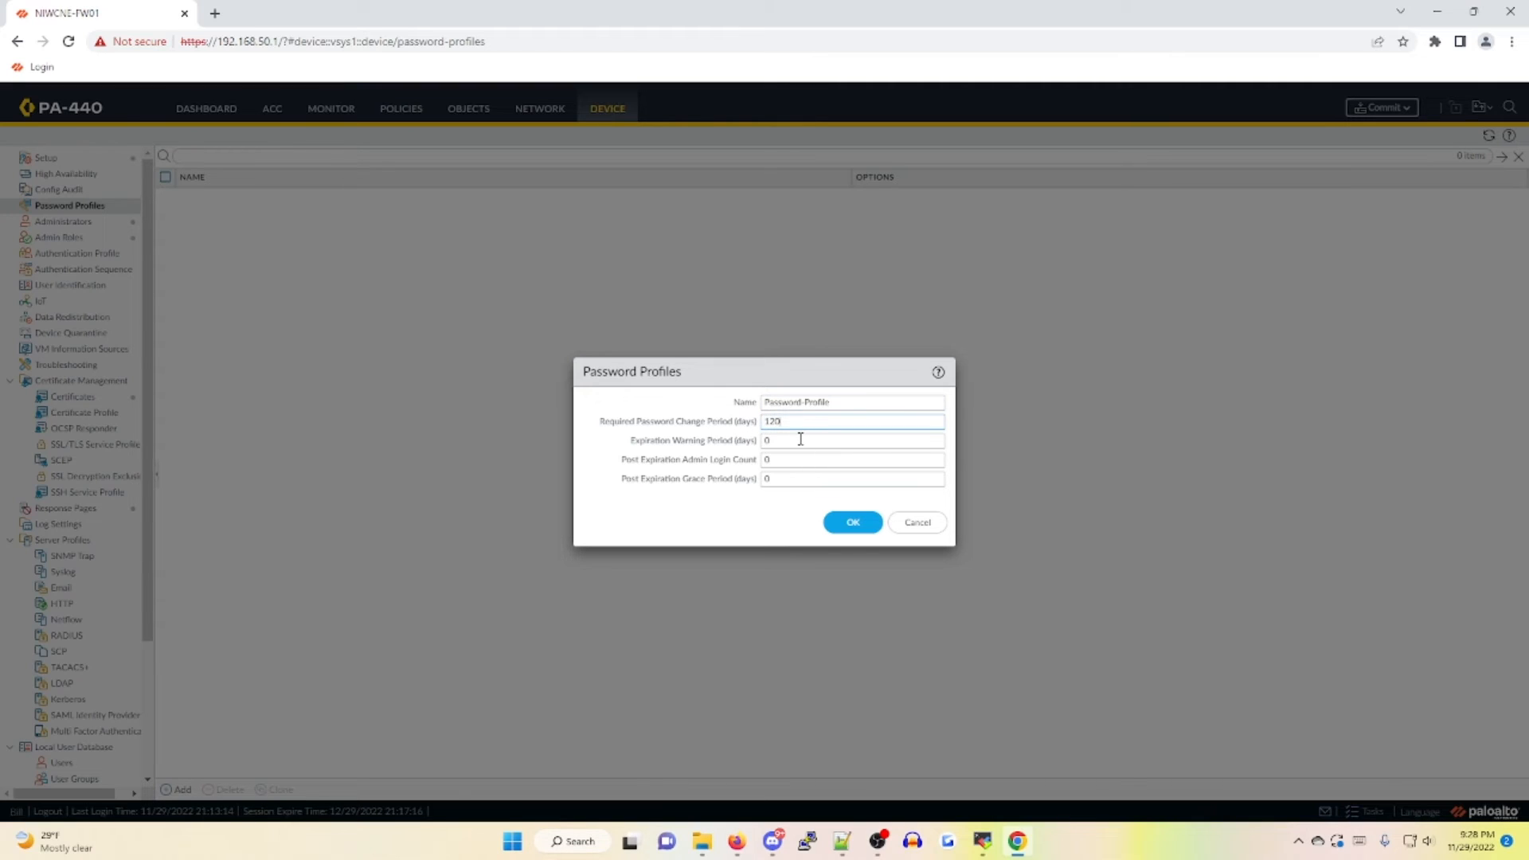
left_click(779, 441)
type("15")
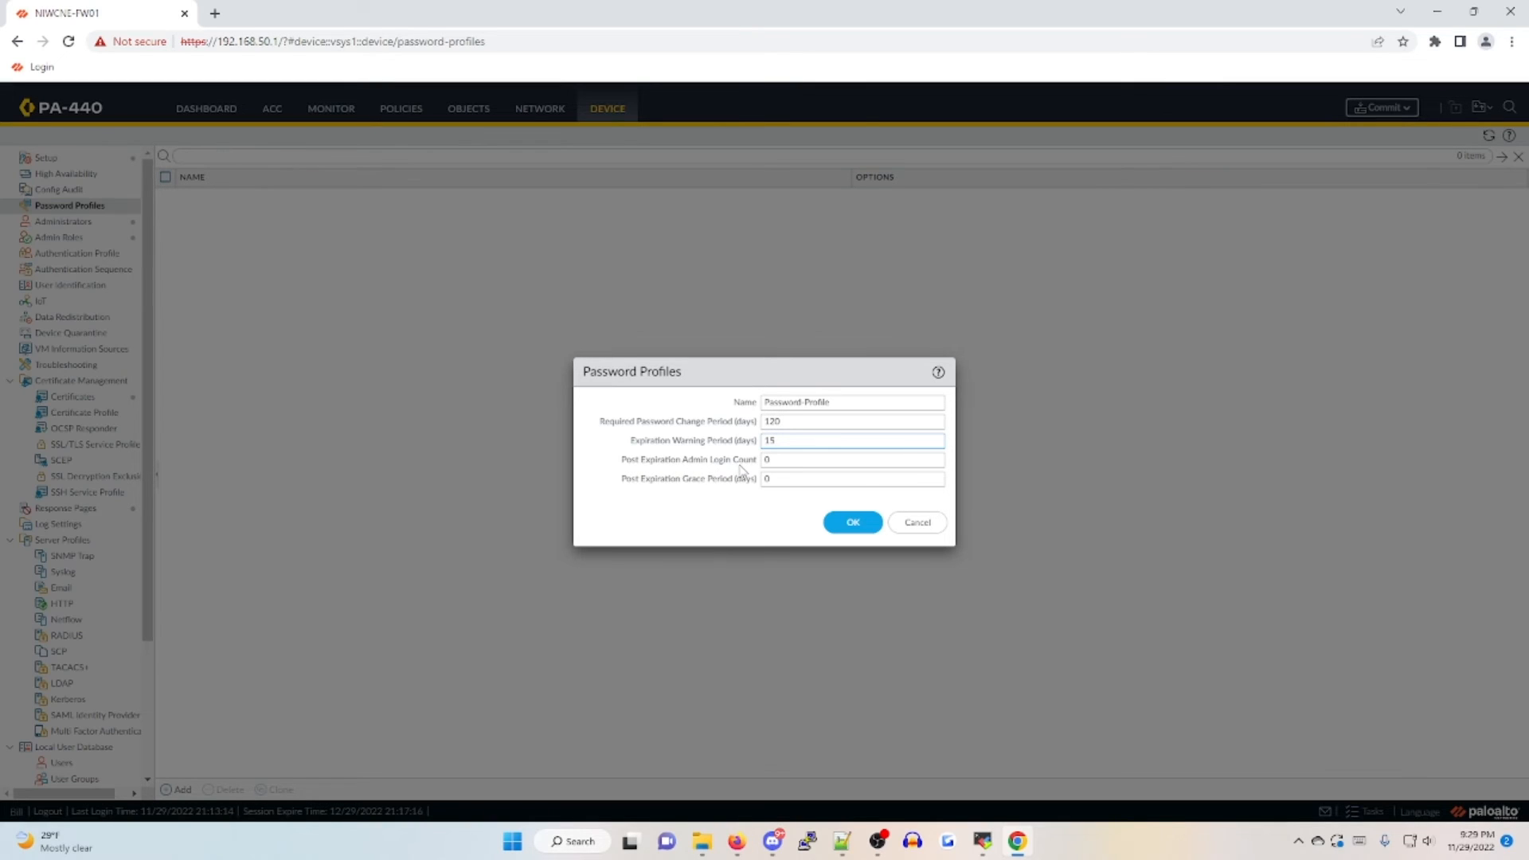
Set the profile's post-expiration admin login count to 3 and grace period to 7 days, and save it.
left_click(788, 464)
left_click(794, 479)
double_click(773, 459)
type("3")
double_click(802, 480)
type("7")
left_click(763, 524)
left_click(846, 528)
Assign Password-Profile to the role-based administrator and commit only the changes made by the current administrator.
left_click(81, 224)
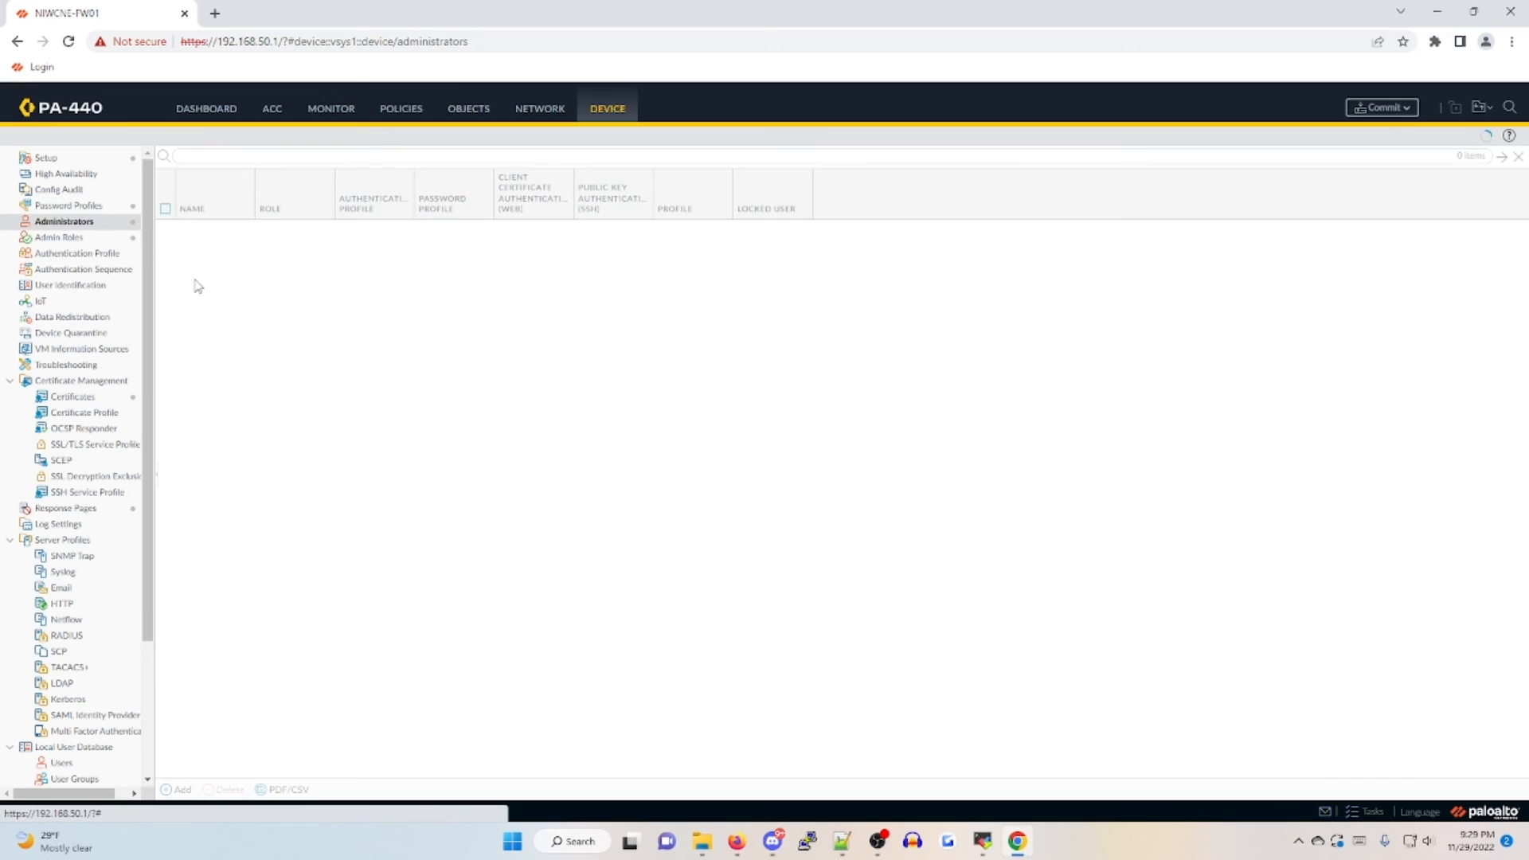
left_click(191, 266)
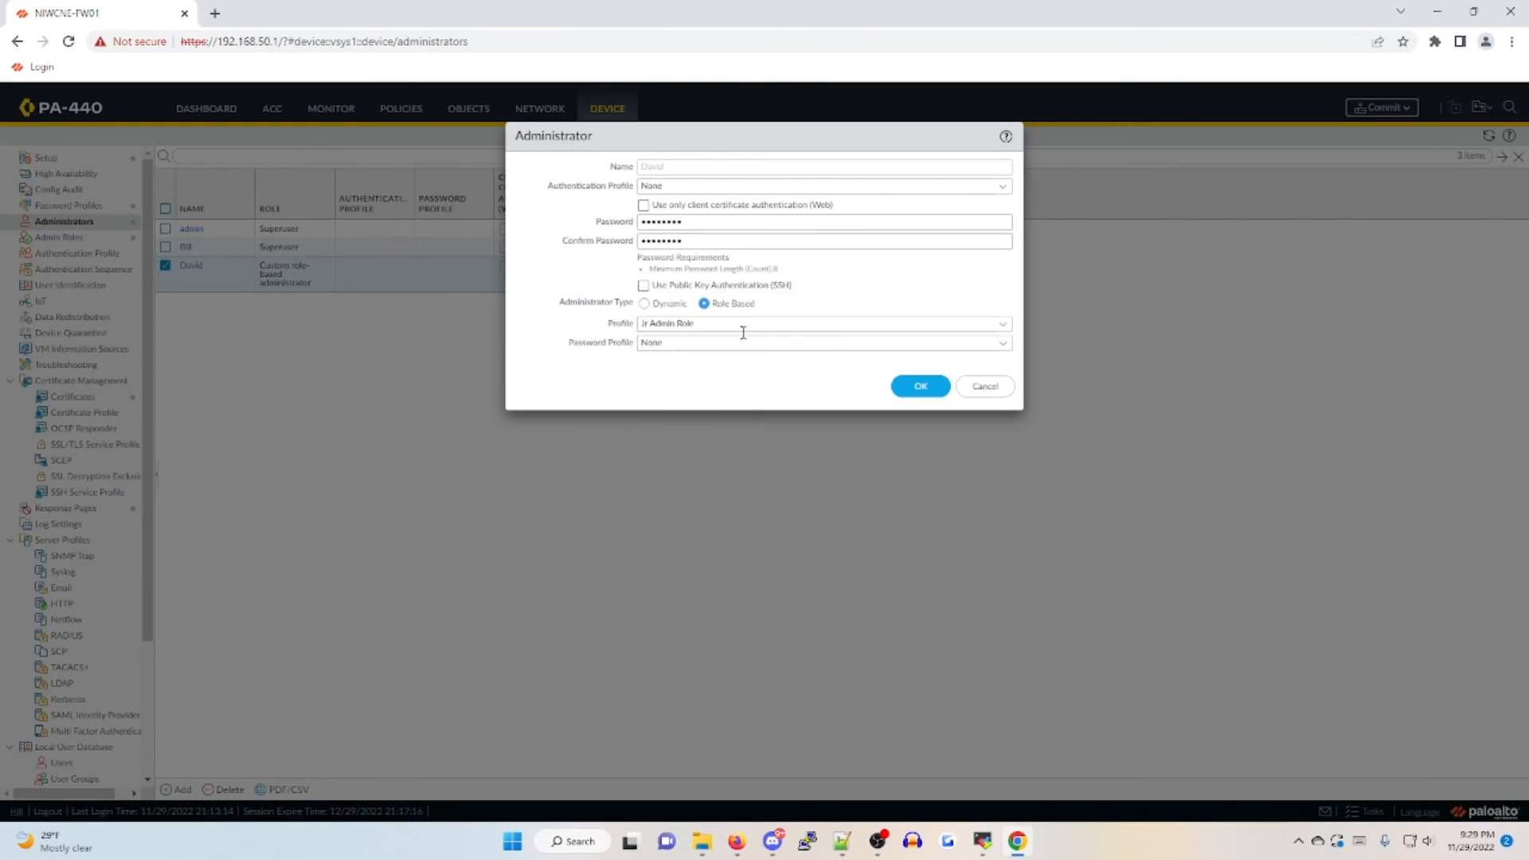
left_click(1004, 343)
left_click(682, 380)
left_click(905, 387)
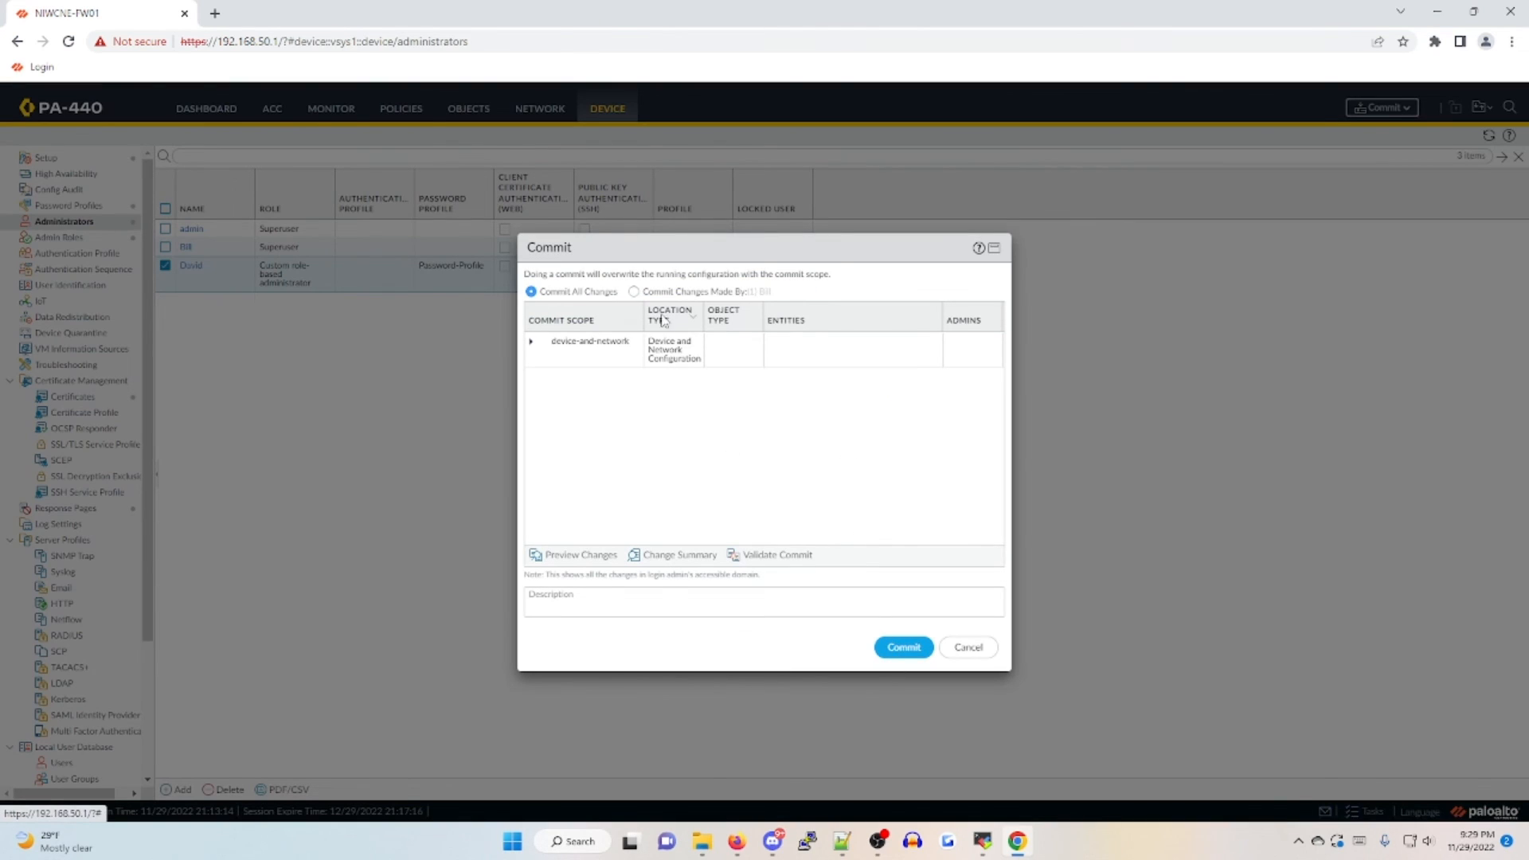
left_click(633, 292)
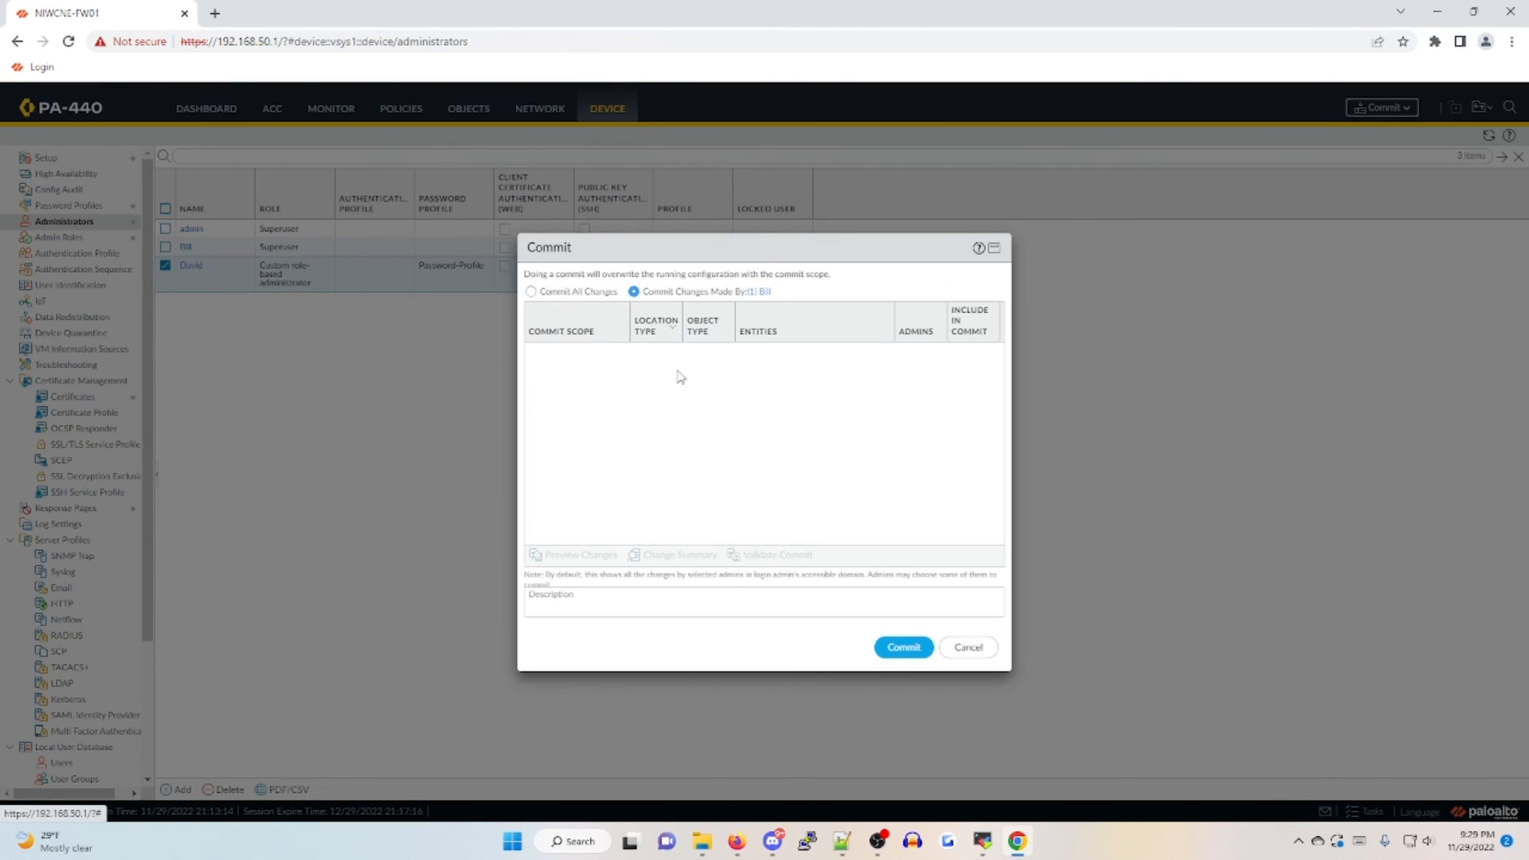
left_click(900, 648)
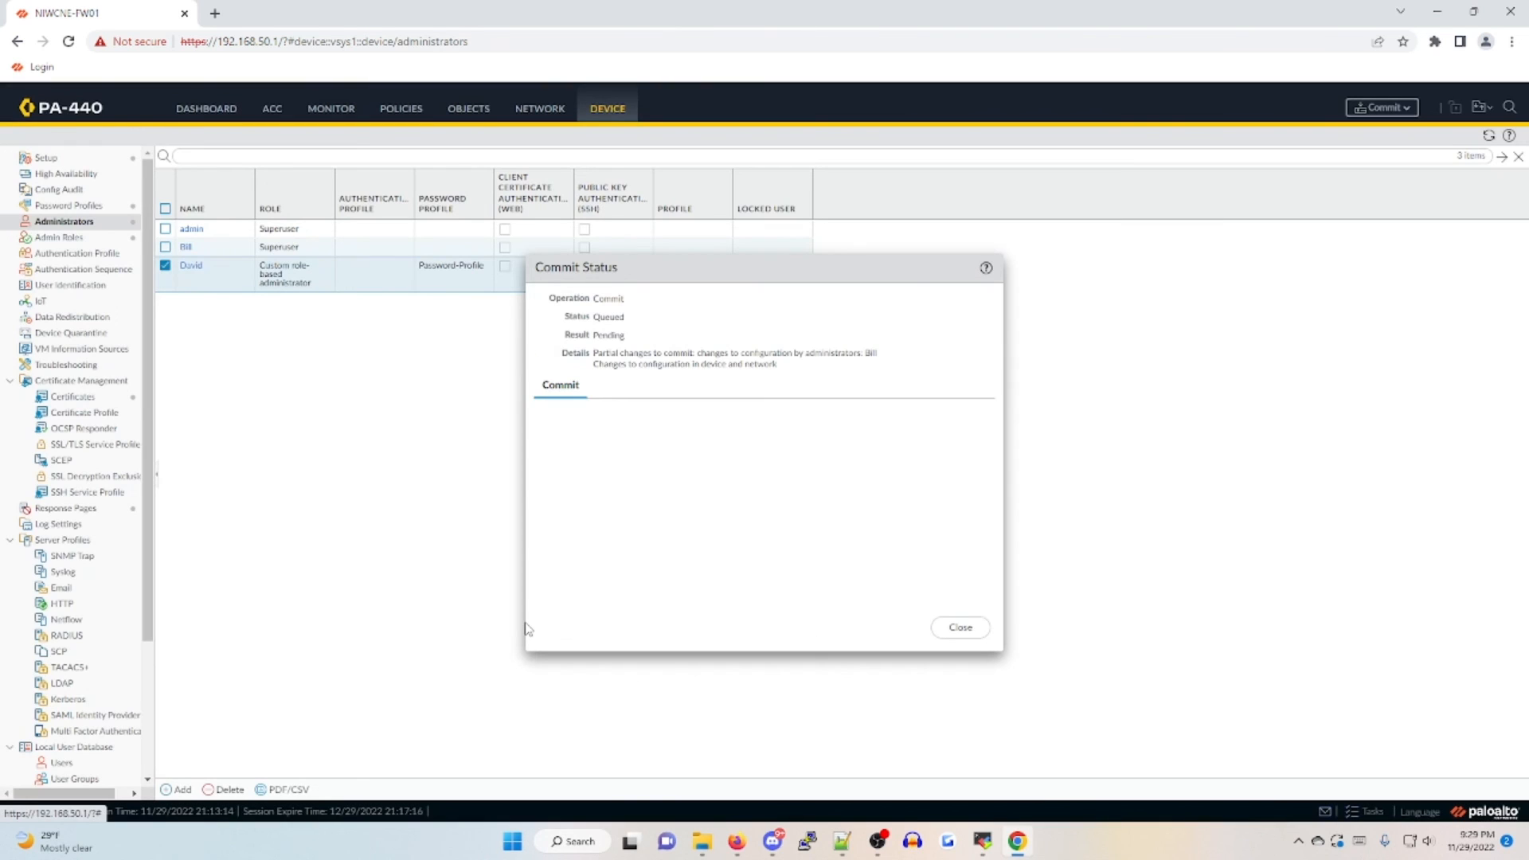